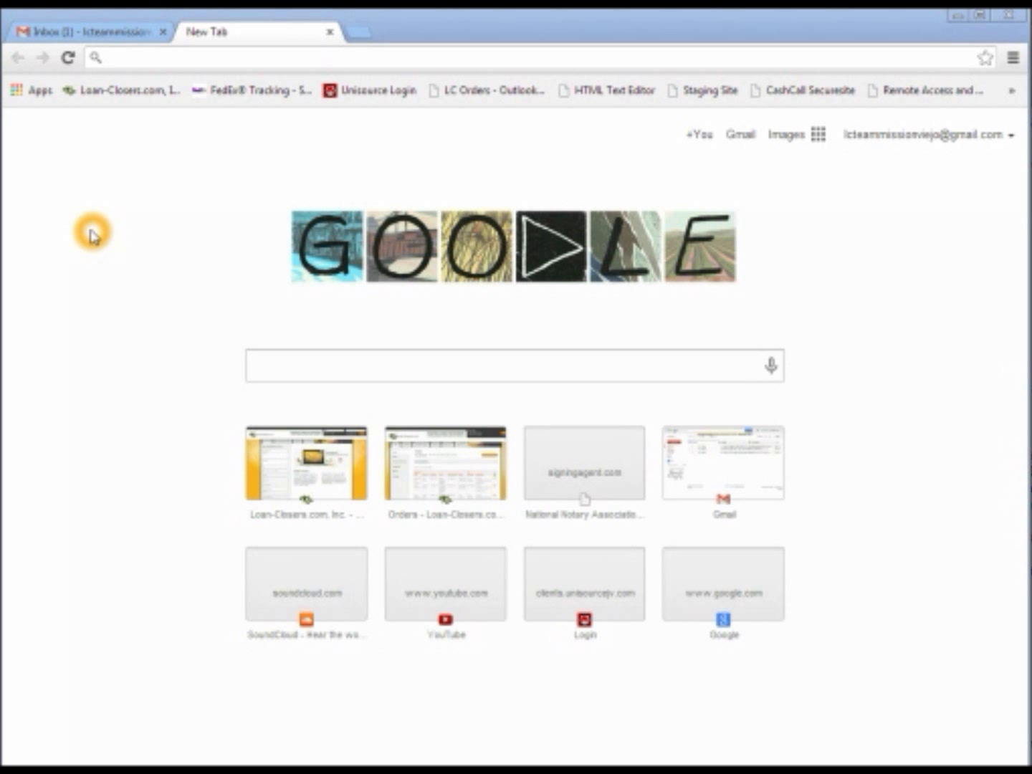
Leave the blank New Tab page for the Gmail inbox tab
click(84, 30)
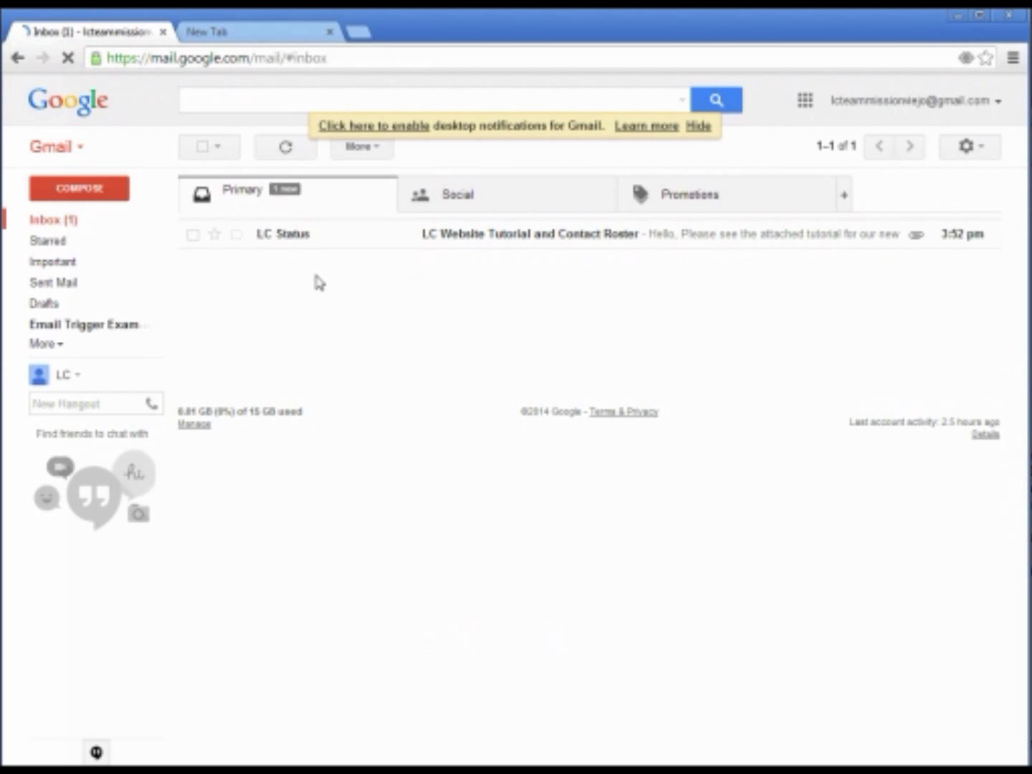
Open the 'LC Website Tutorial and Contact Roster' email and close the unused blank tab
click(487, 235)
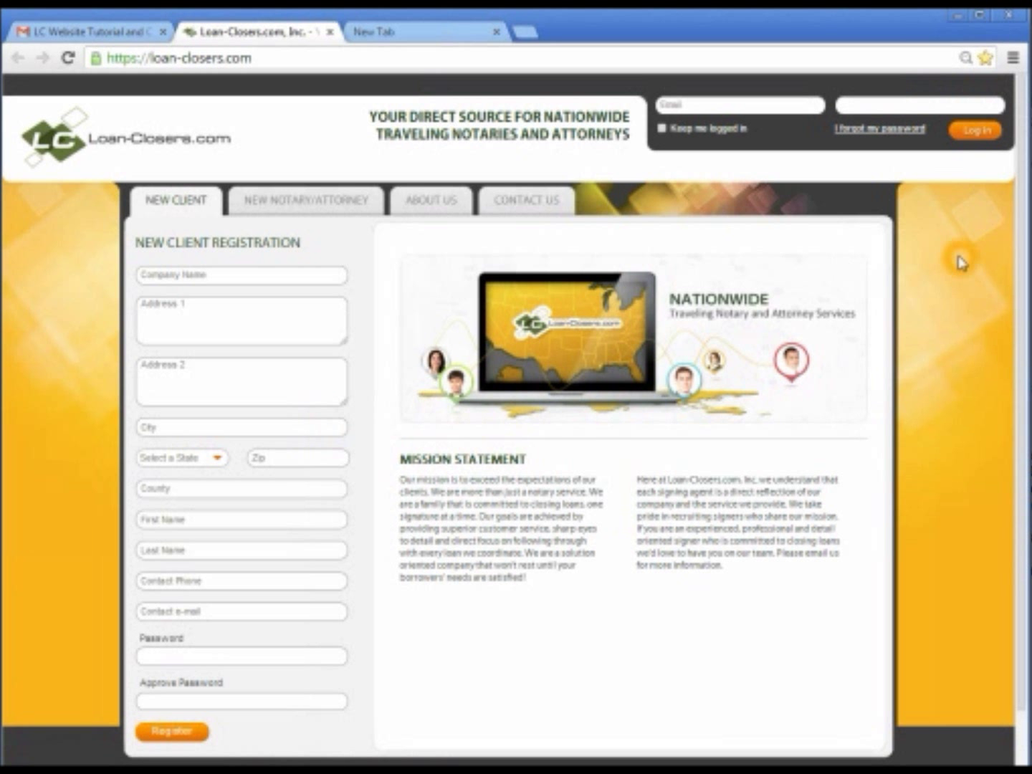
click(496, 32)
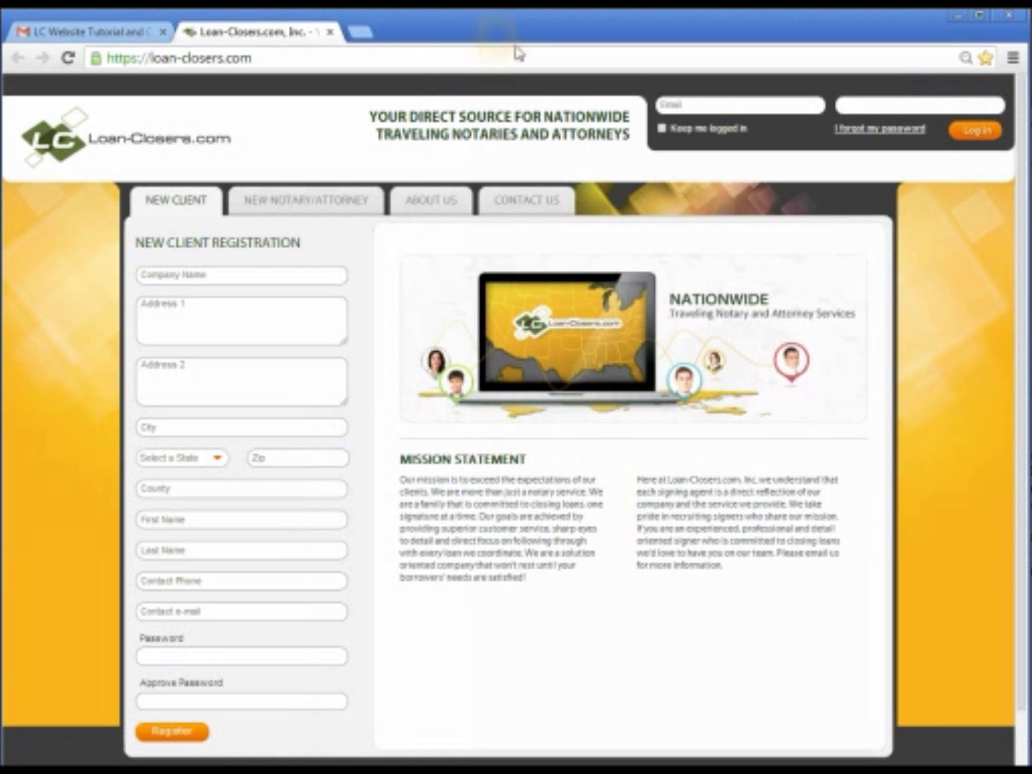
Log in with the saved notary email address and password, with Keep me logged in ticked
click(708, 105)
text(lc)
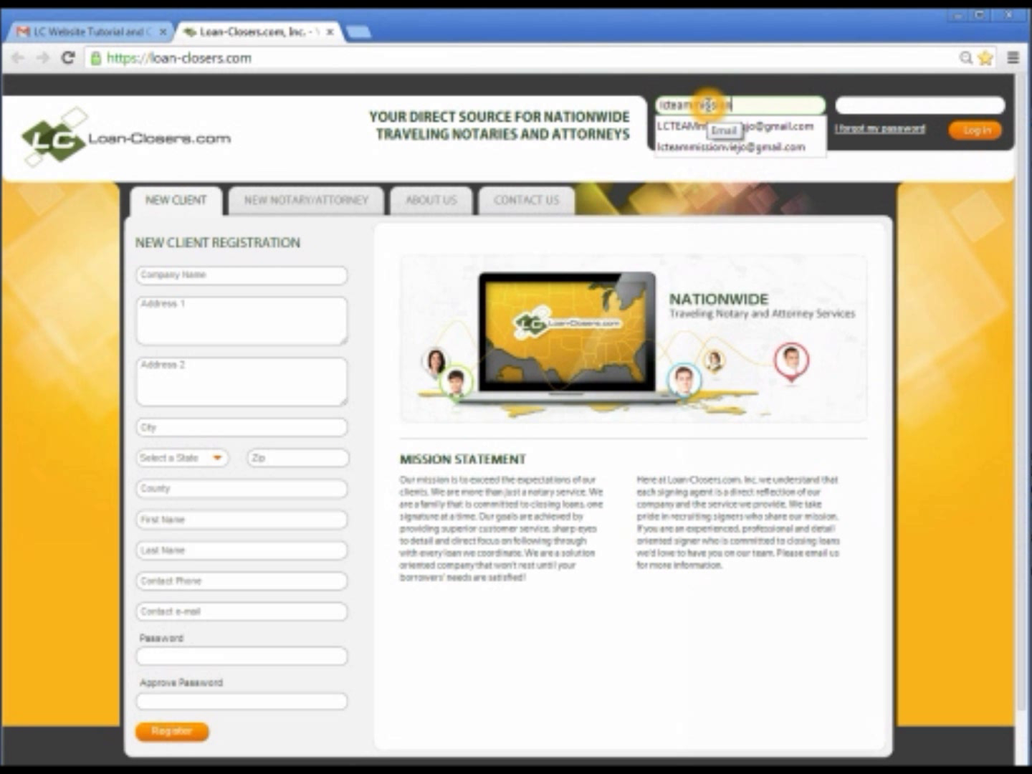
text(teammissio)
key(Down)
key(Down)
key(Tab)
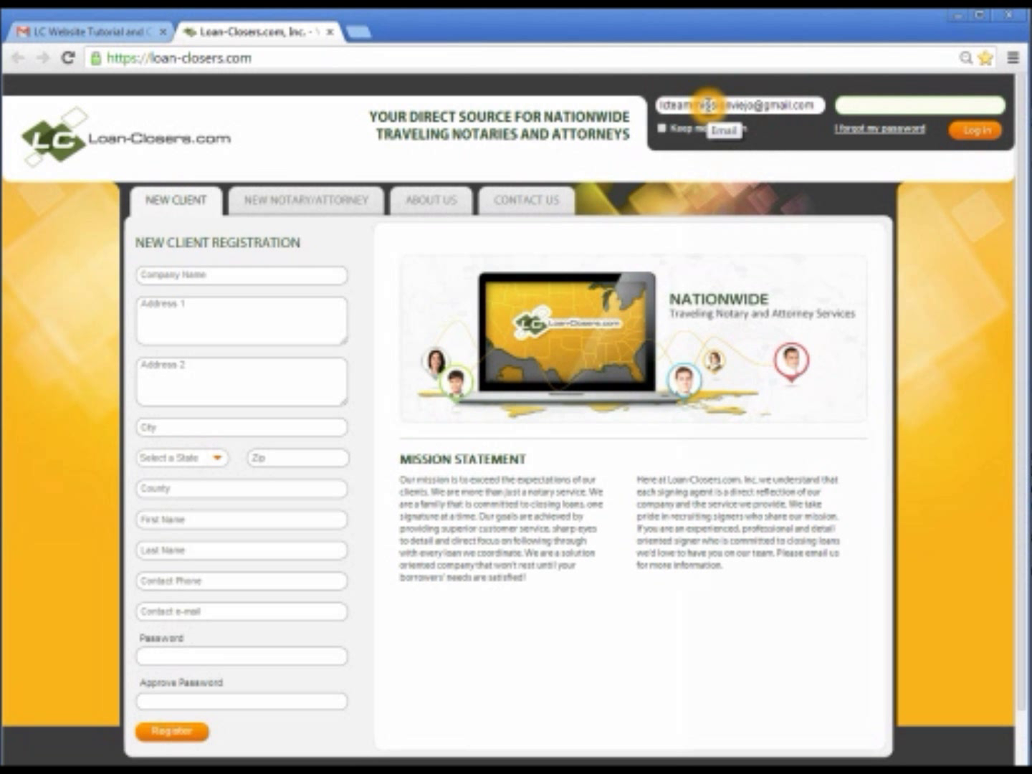
click(965, 218)
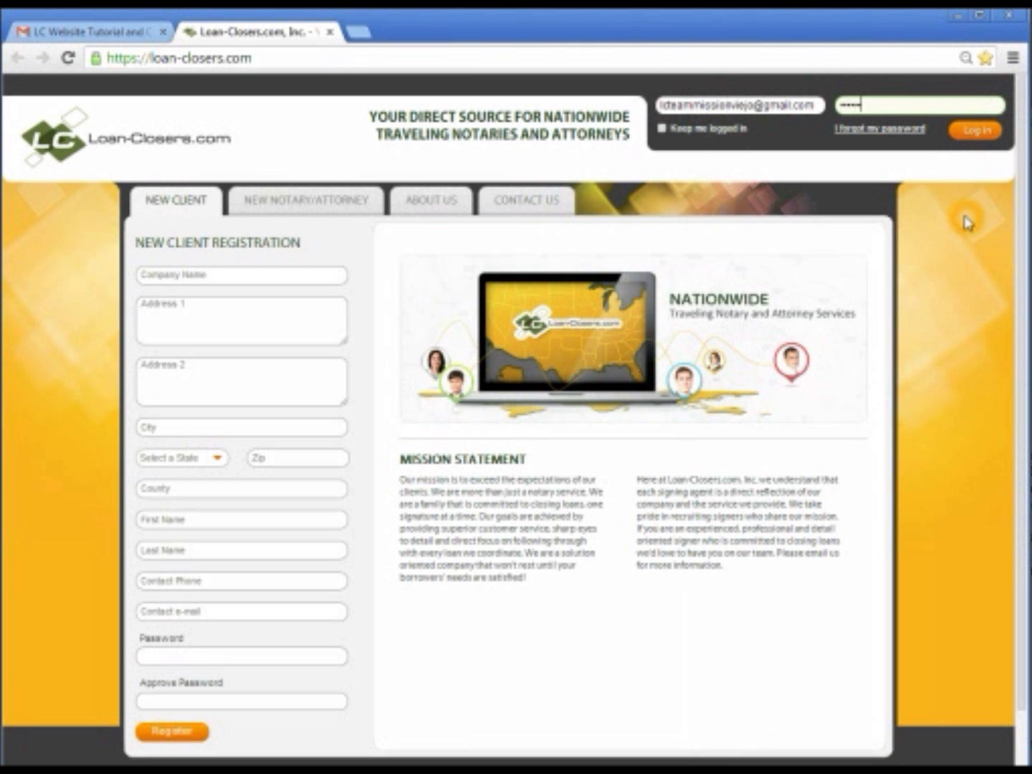
click(695, 128)
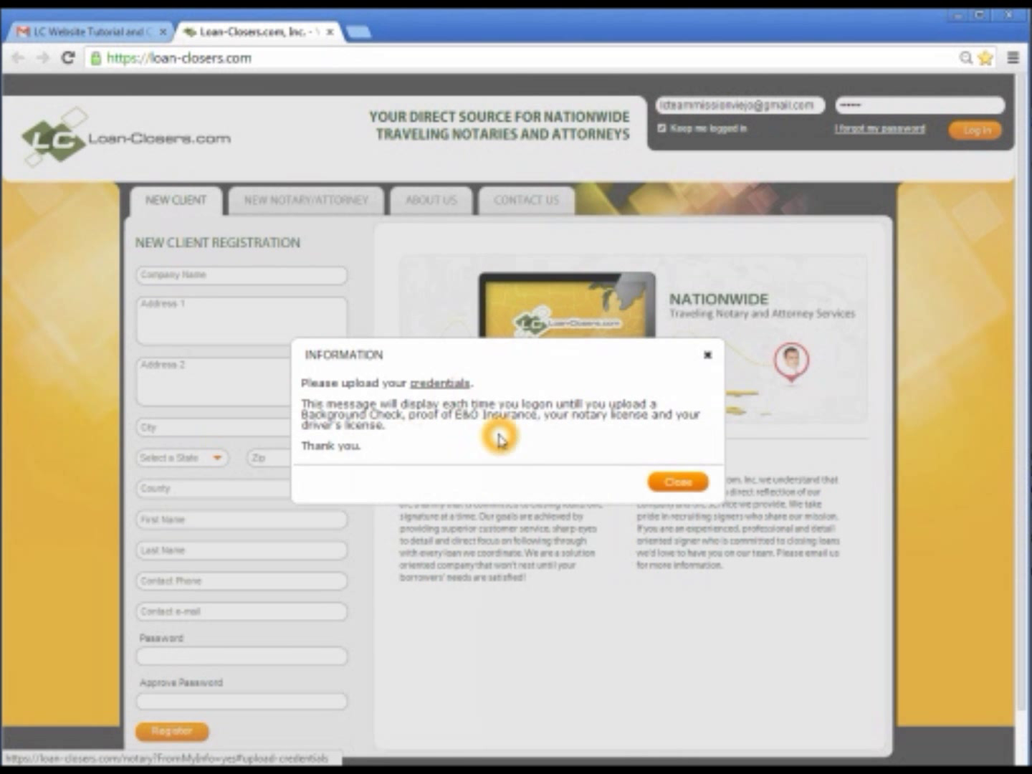
Dismiss the upload-credentials reminder and the commission expiration notice
click(689, 487)
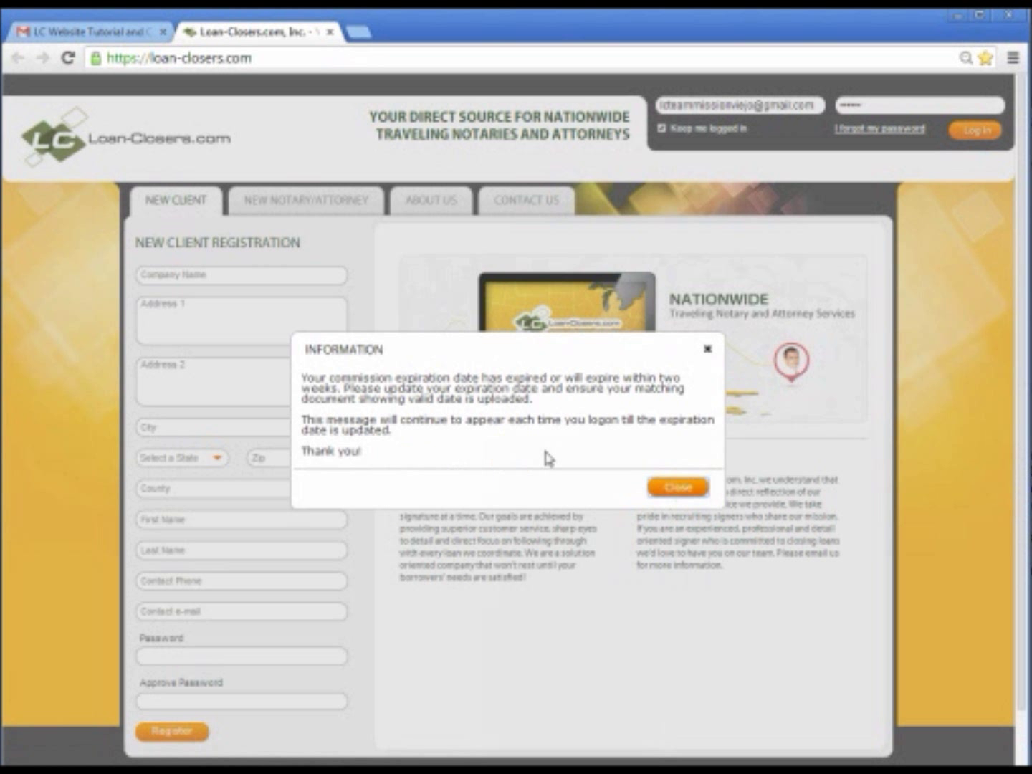
click(685, 488)
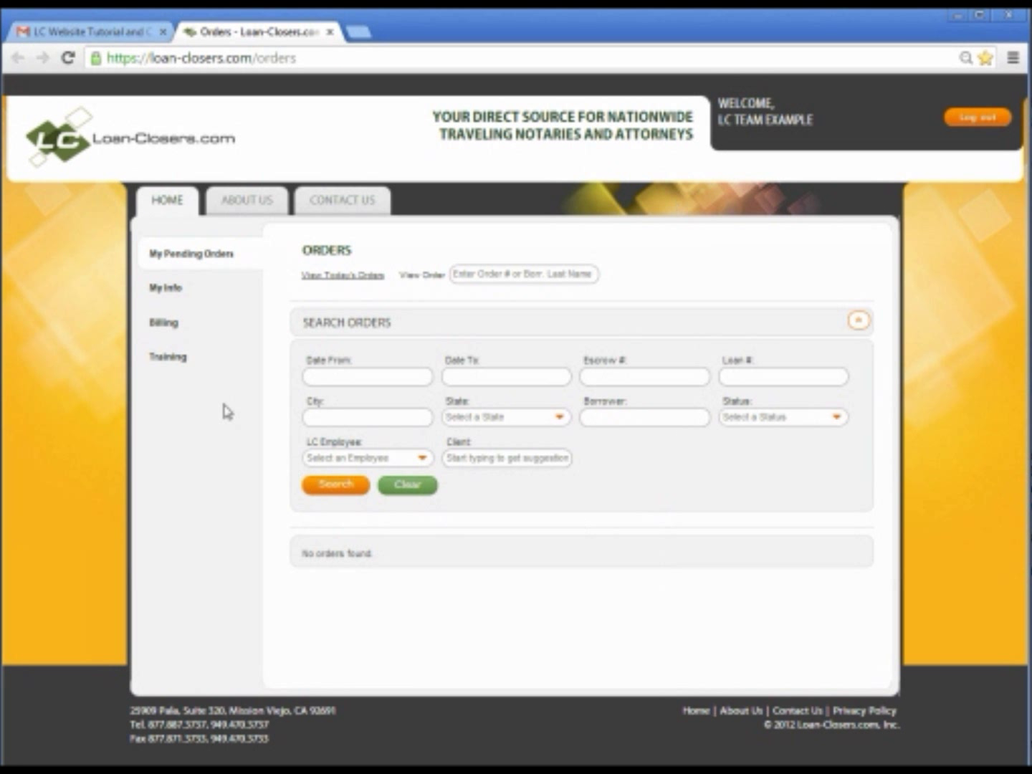
click(155, 456)
Open My Info in edit mode and scroll down to the empty Credentials section
click(165, 297)
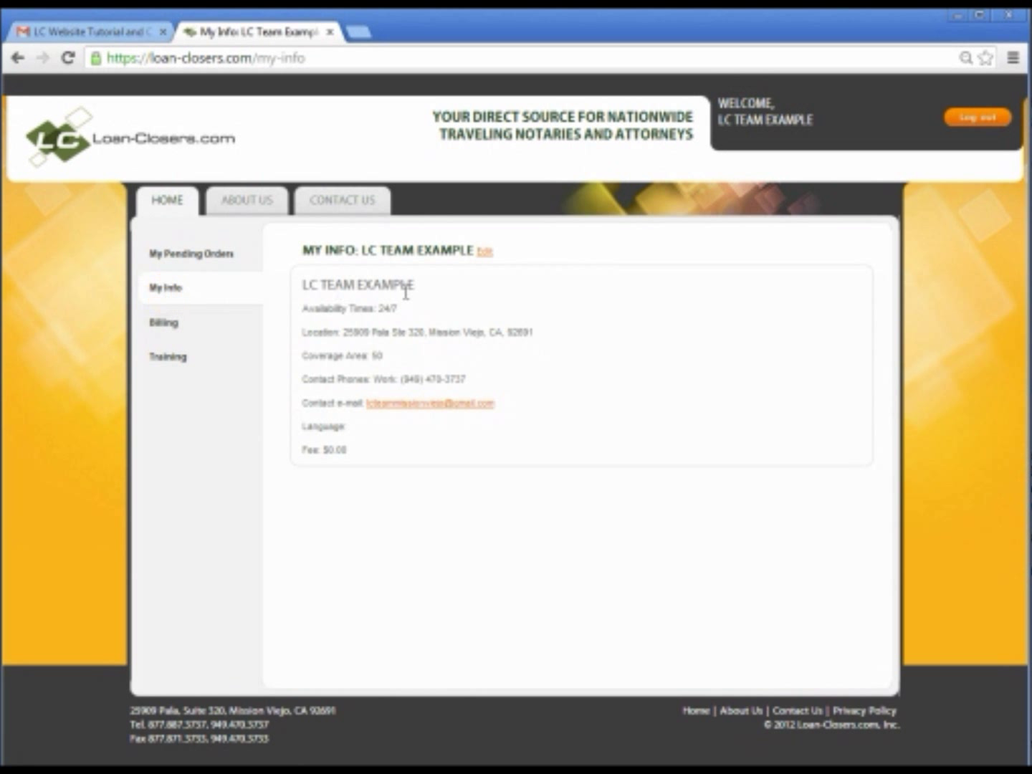
click(487, 252)
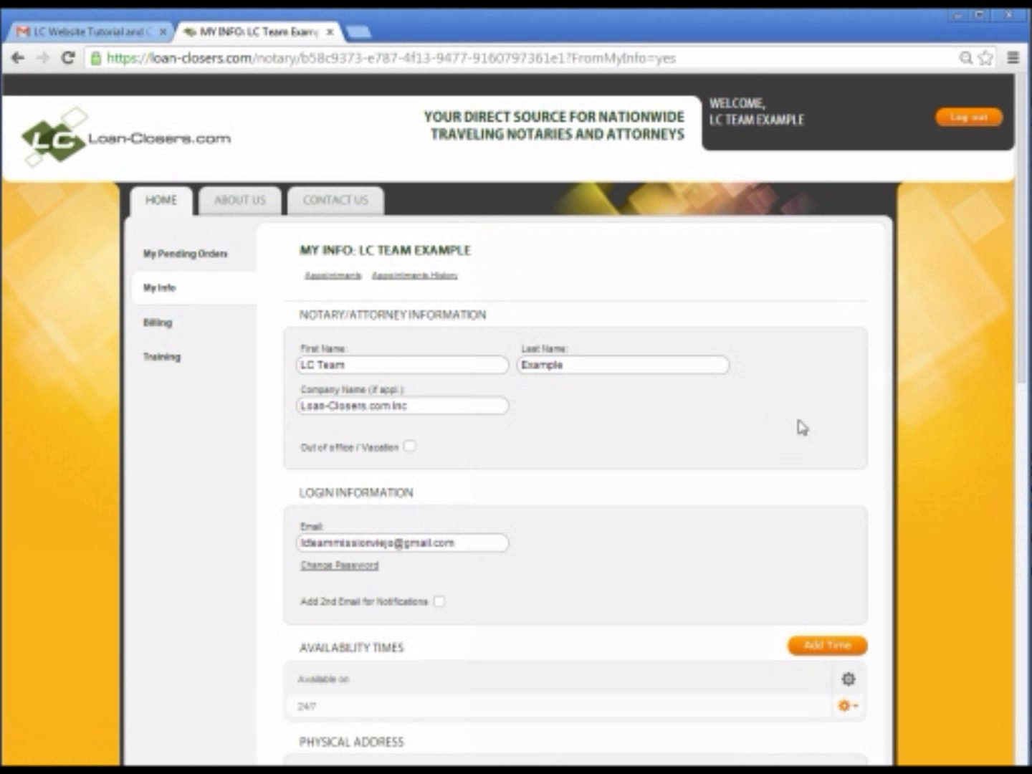
scroll(974, 586, down, 1)
scroll(974, 588, down, 4)
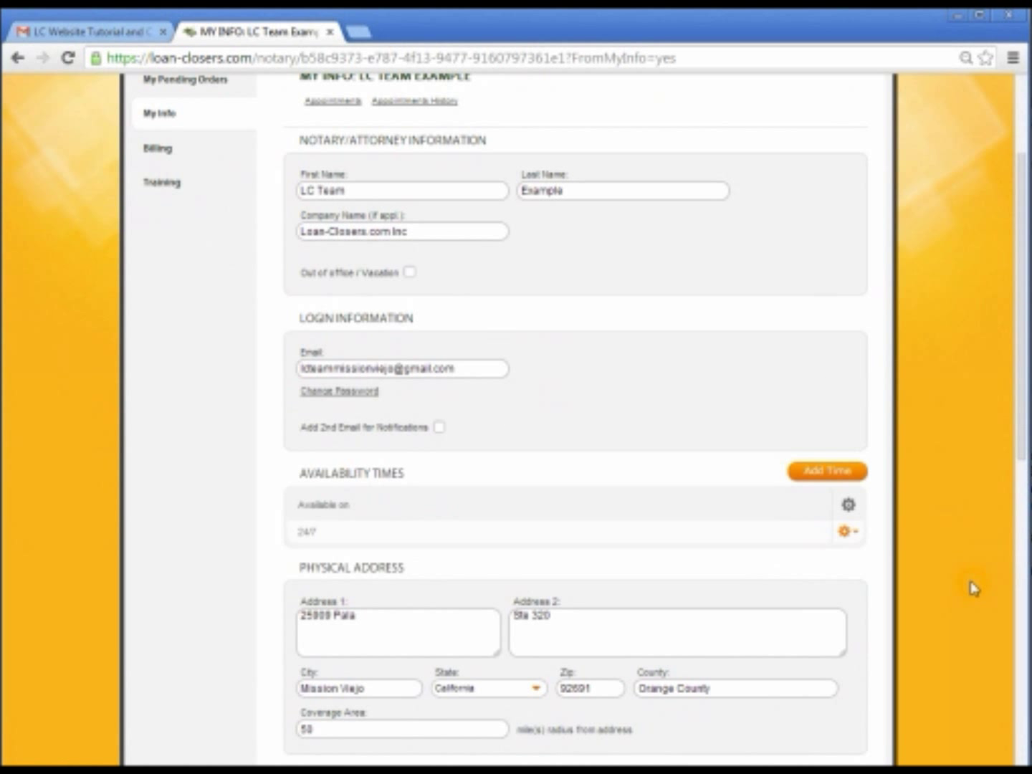
scroll(974, 588, down, 3)
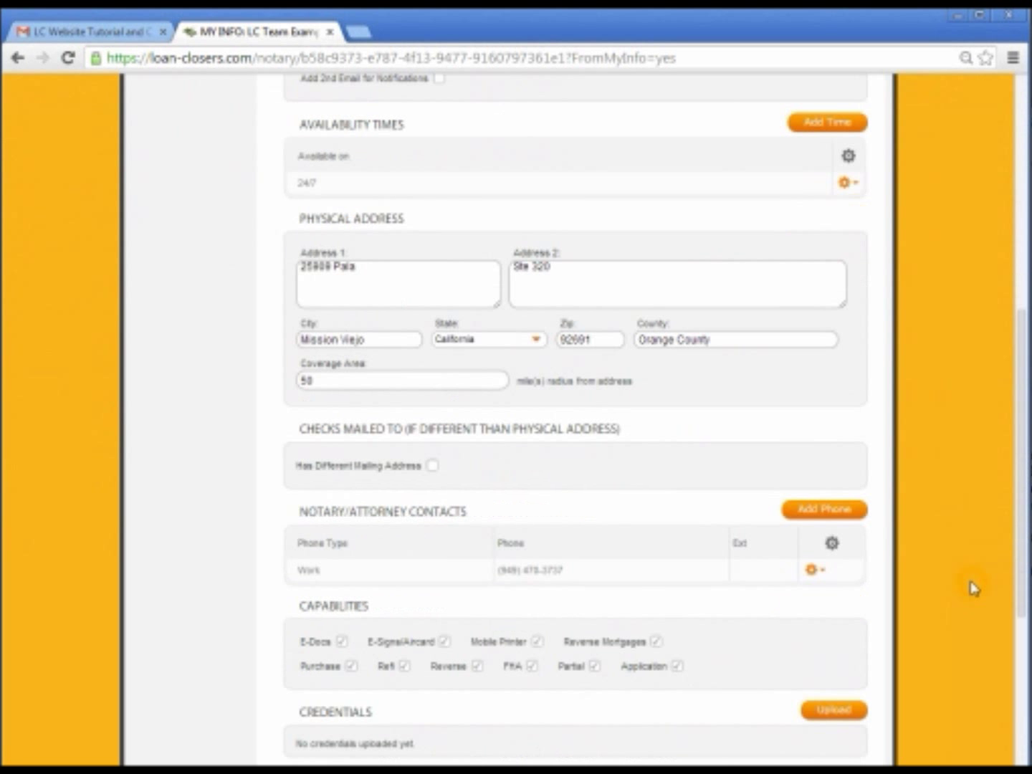
click(273, 541)
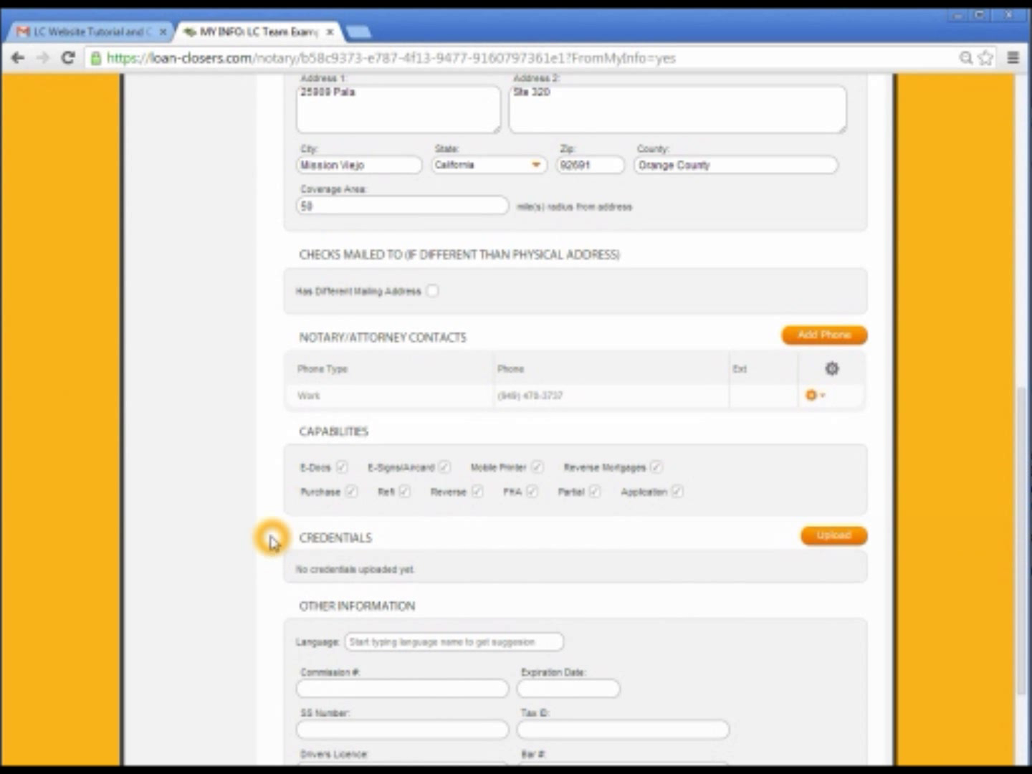
click(835, 536)
Choose 2014 BACKGROUND CHECK.pdf from Desktop > Video Project > PDF EXAMPLES as the upload file
click(364, 371)
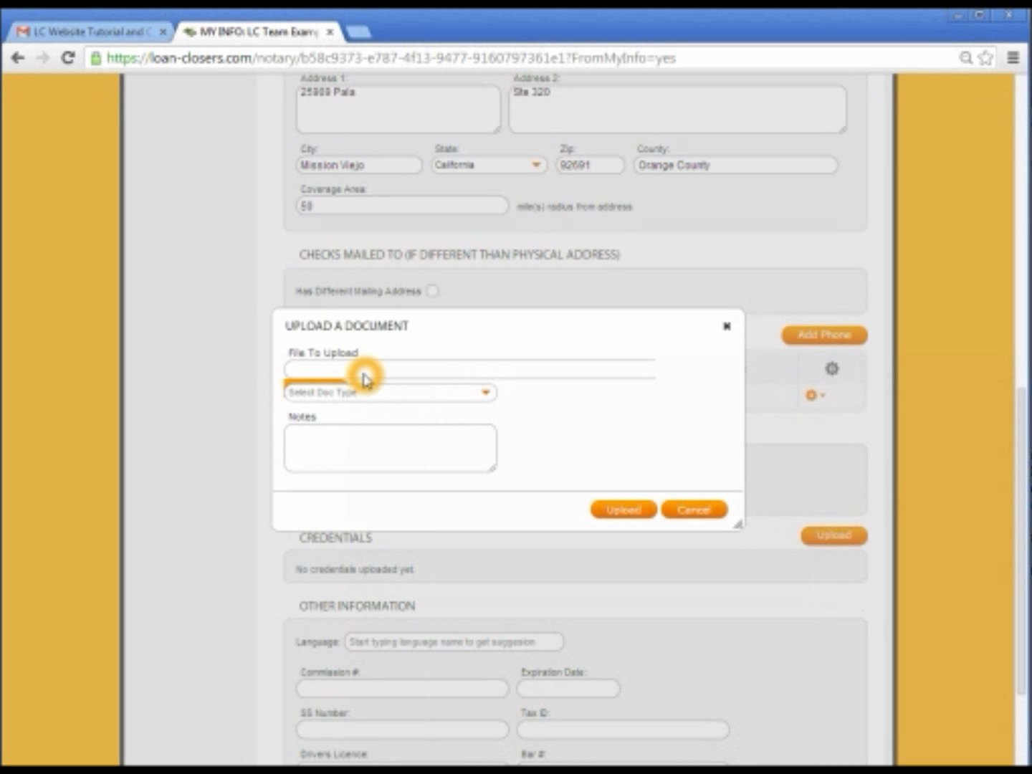
click(363, 371)
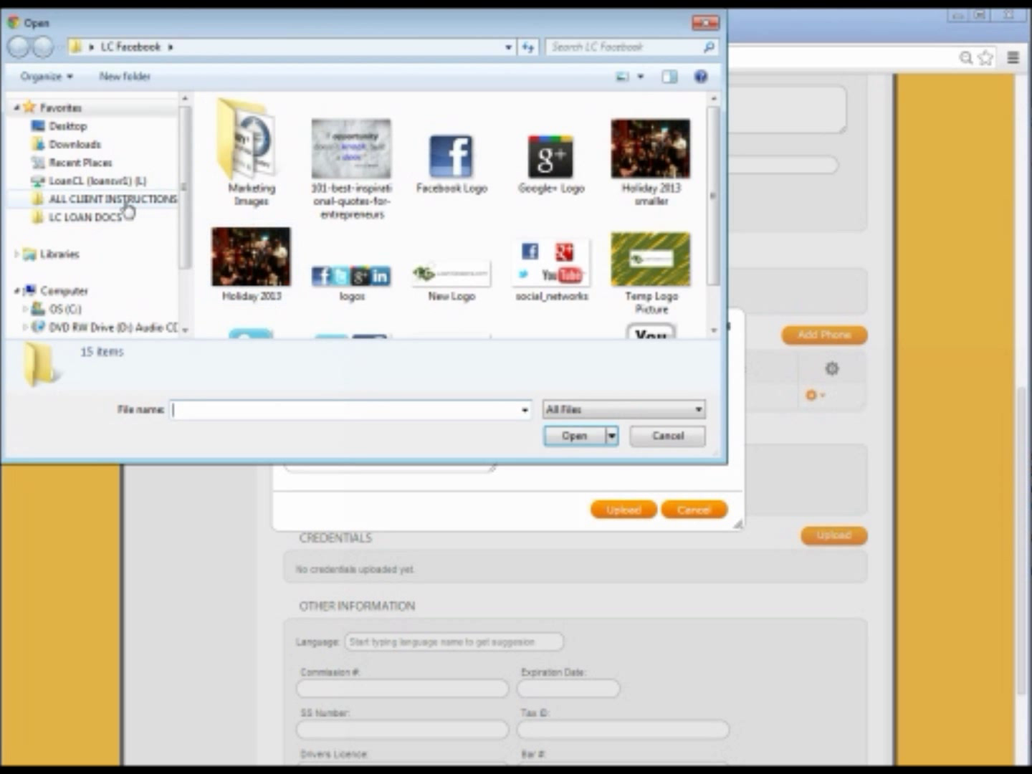
click(65, 129)
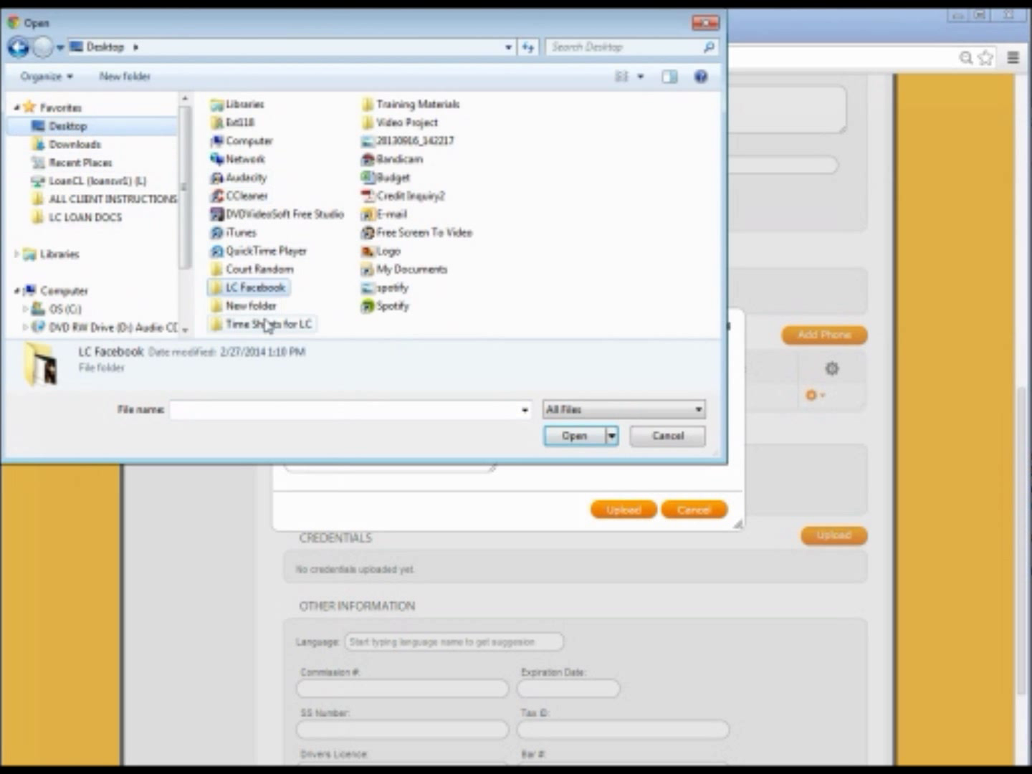
double_click(382, 128)
double_click(264, 152)
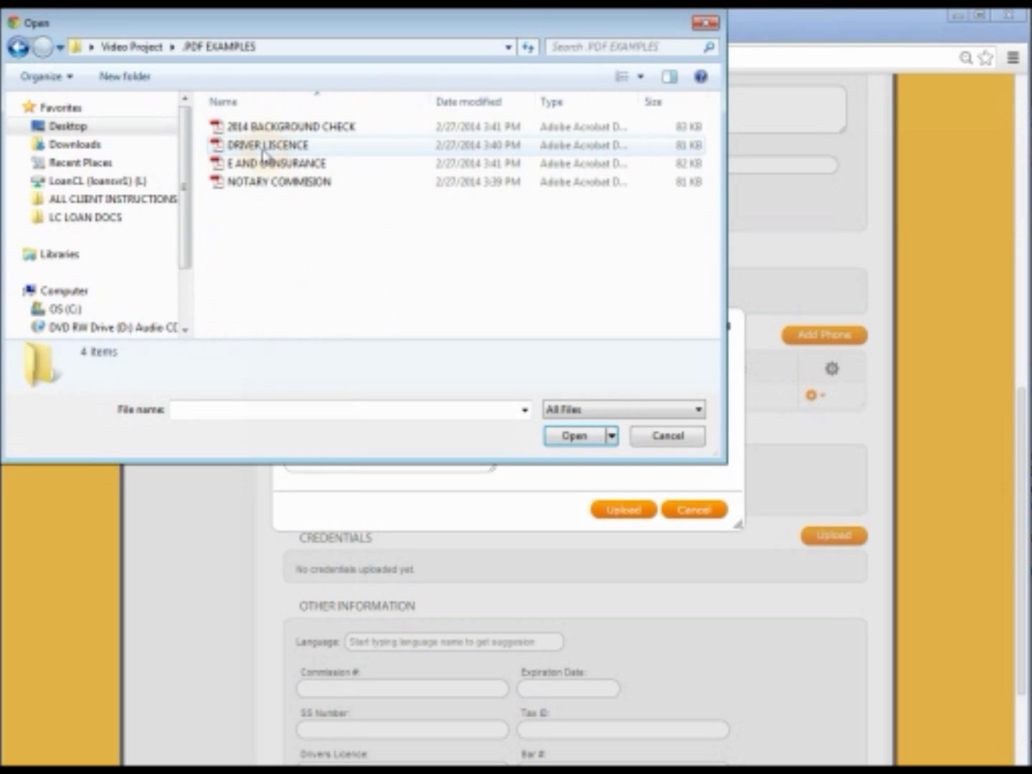
click(306, 184)
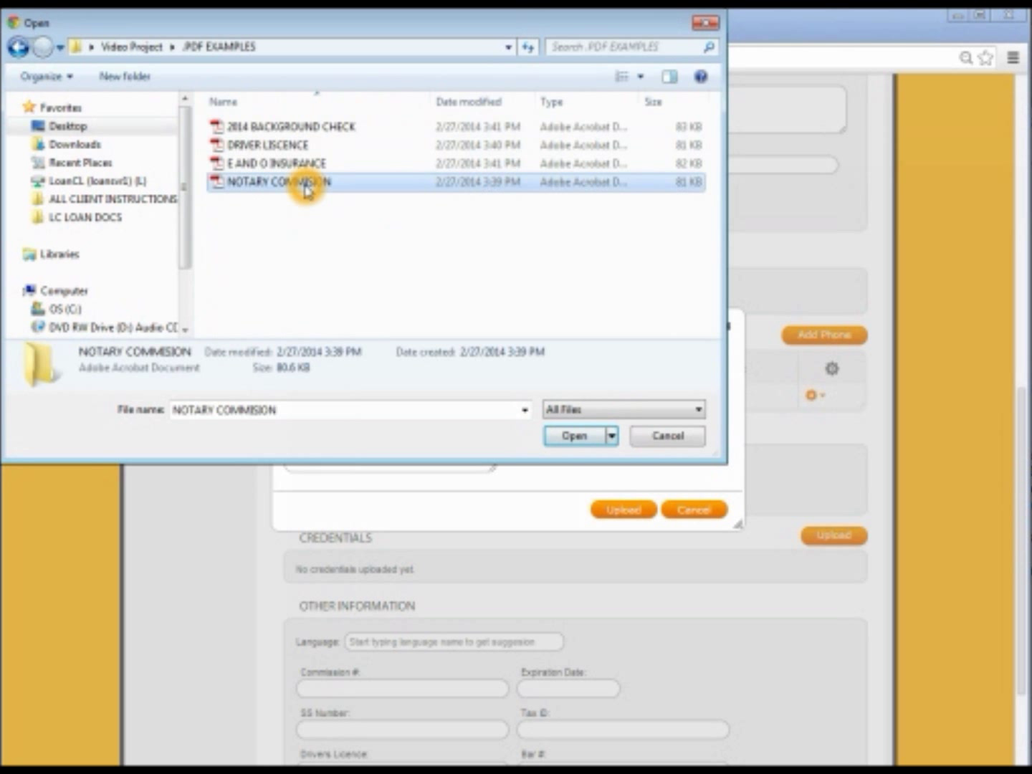
click(294, 131)
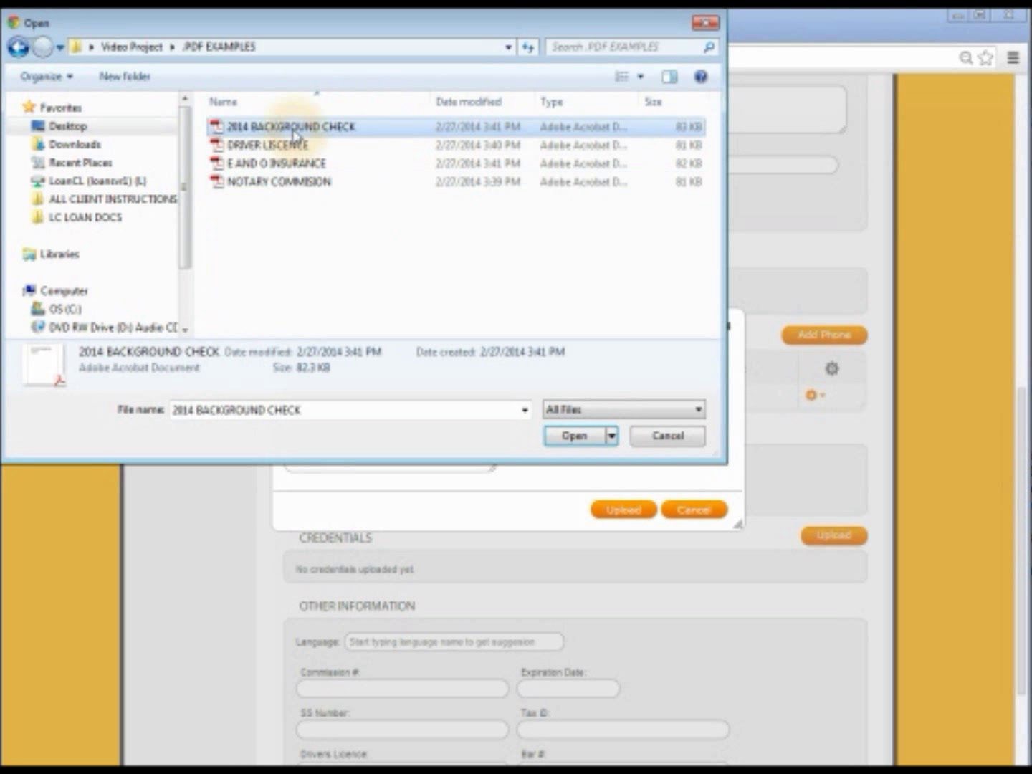
click(569, 438)
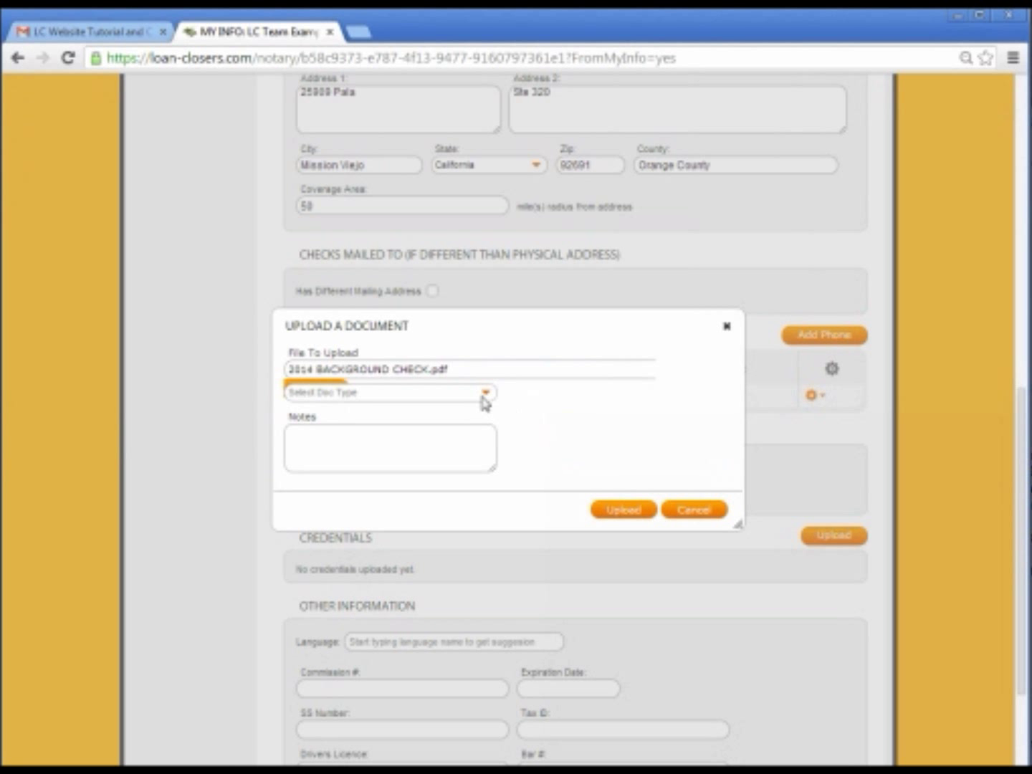
Add the note 'Background Check', set document type Background Check, and upload it
click(449, 392)
click(399, 456)
click(399, 457)
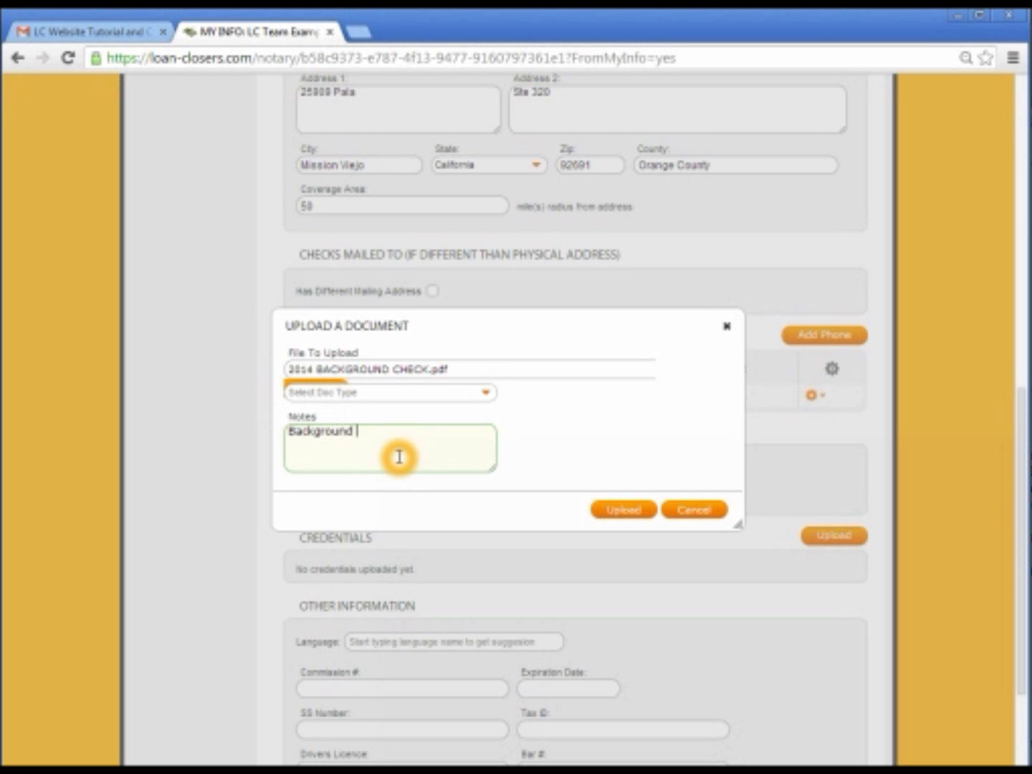
click(410, 392)
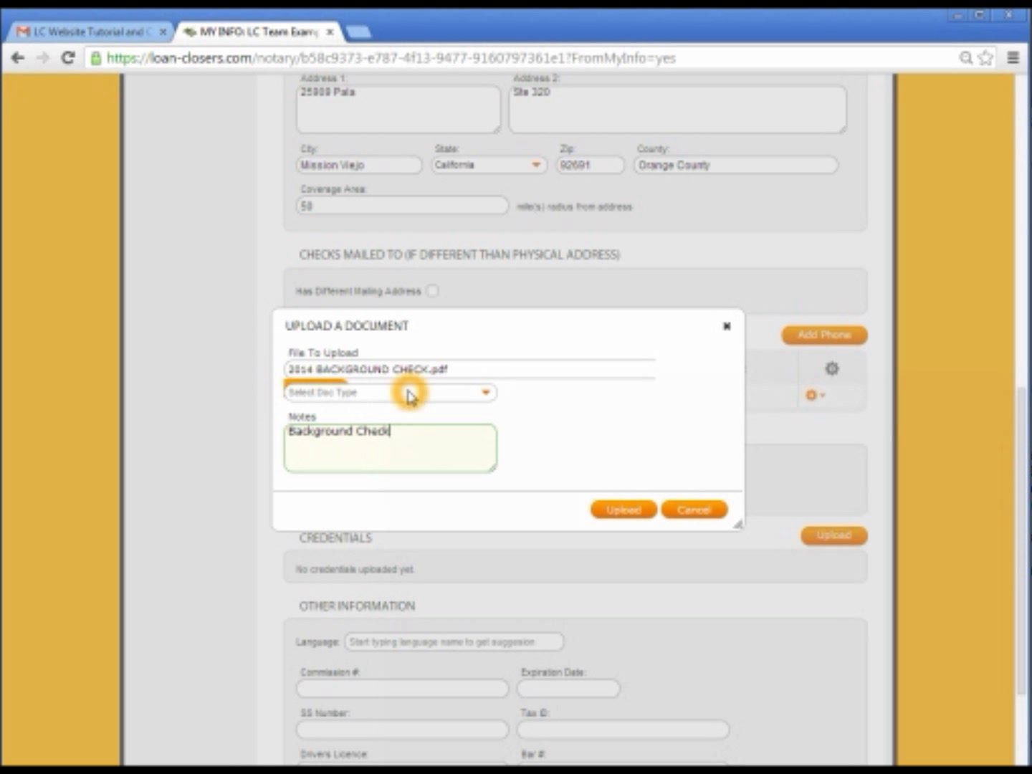
click(387, 426)
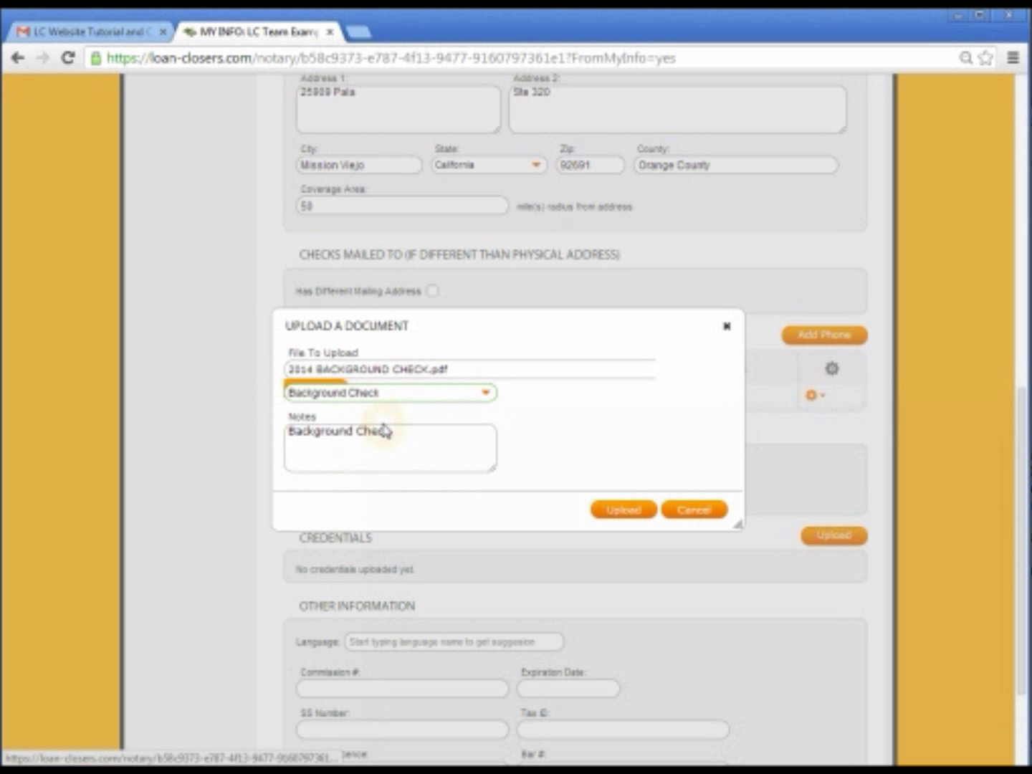
click(635, 515)
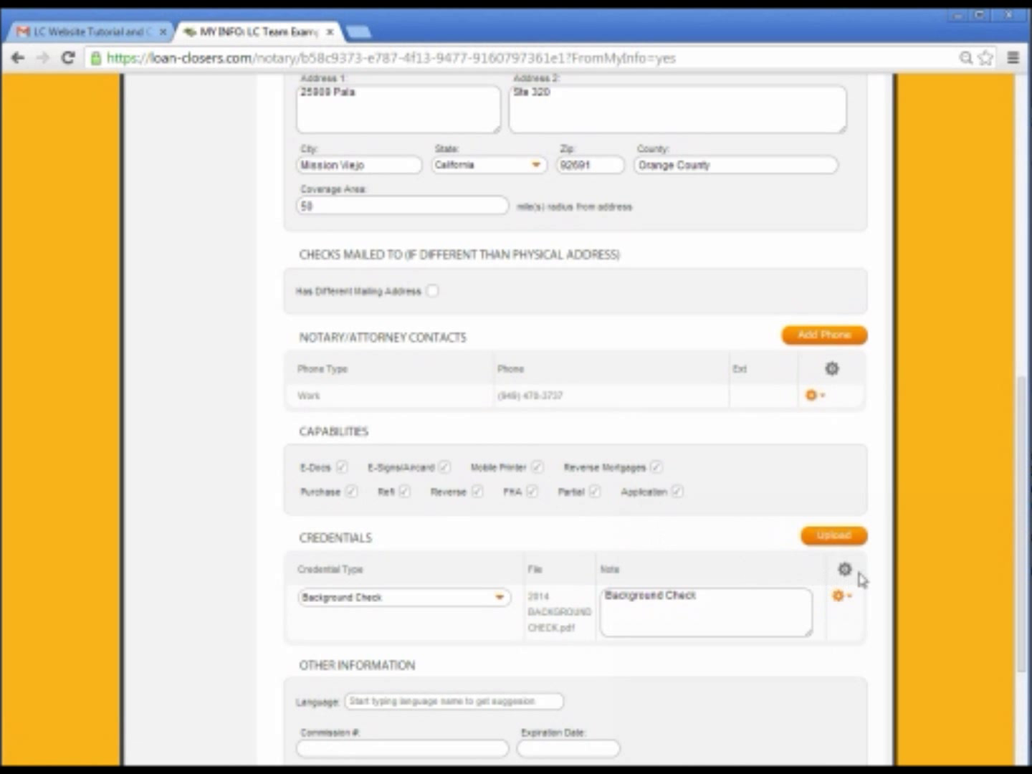
Start another credential upload and choose DRIVER LISCENCE.pdf as the file
click(844, 544)
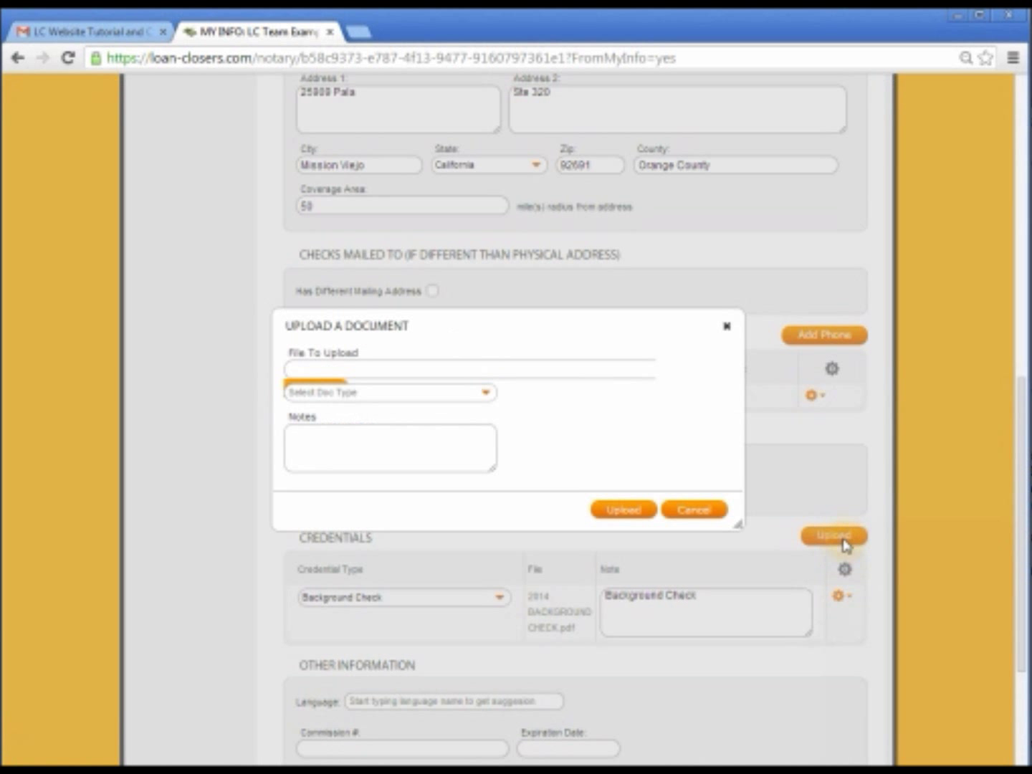
click(318, 368)
click(290, 145)
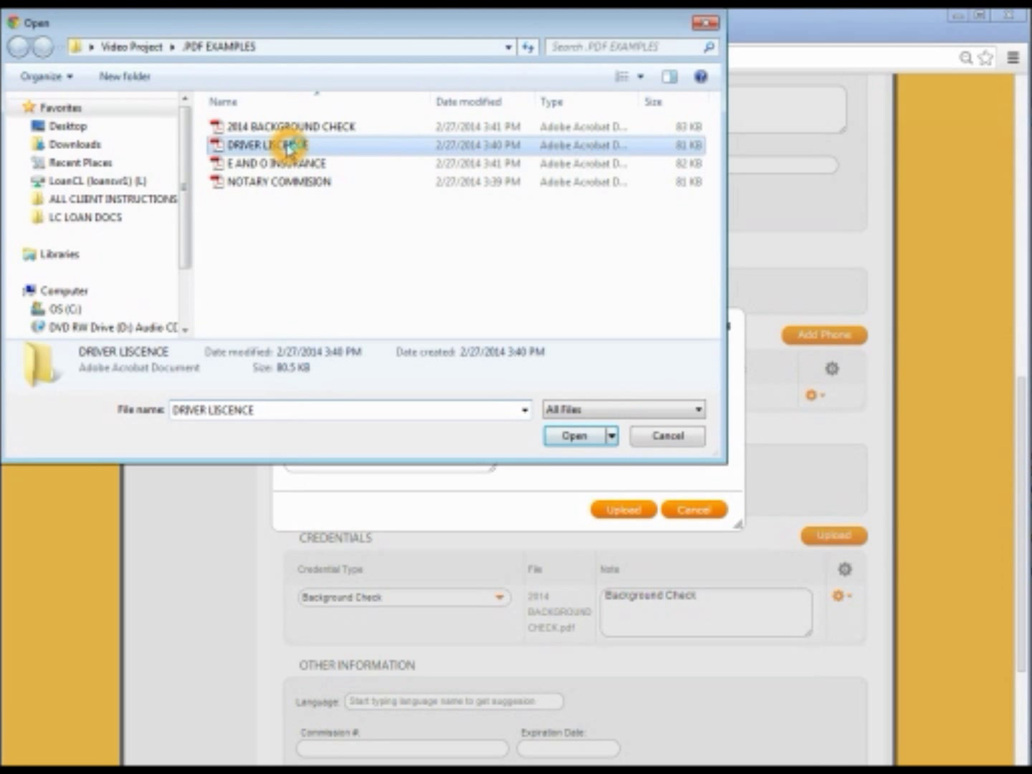
double_click(289, 146)
Upload it with document type Driver's License, then begin browsing for the next file
click(394, 395)
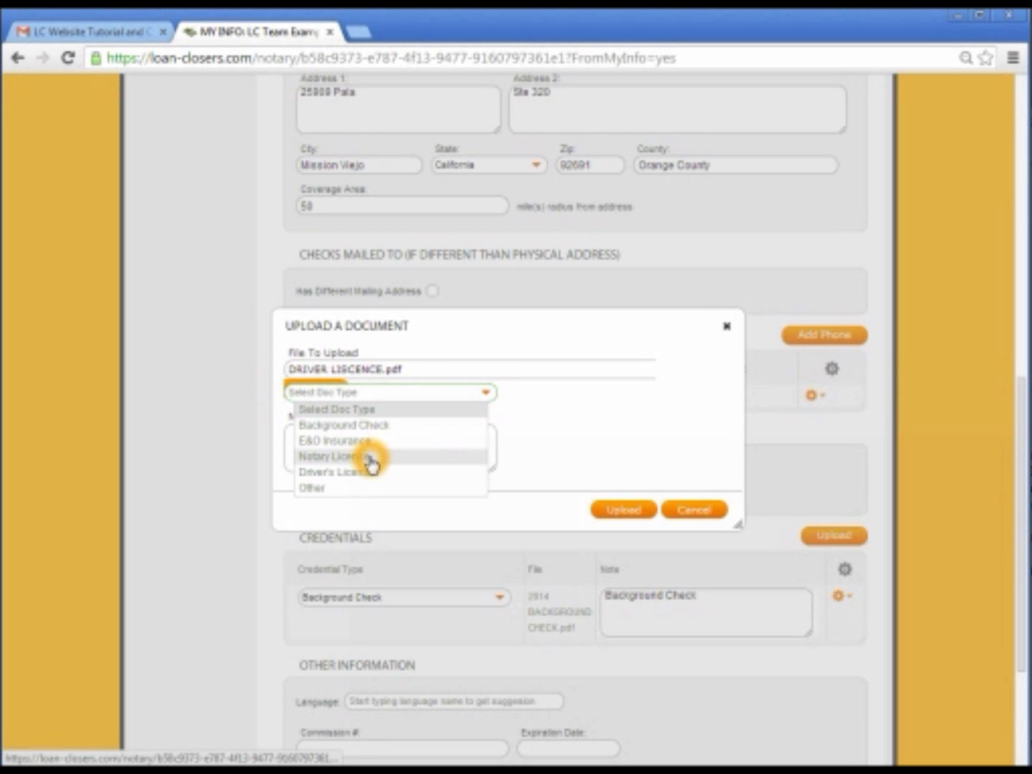
click(391, 473)
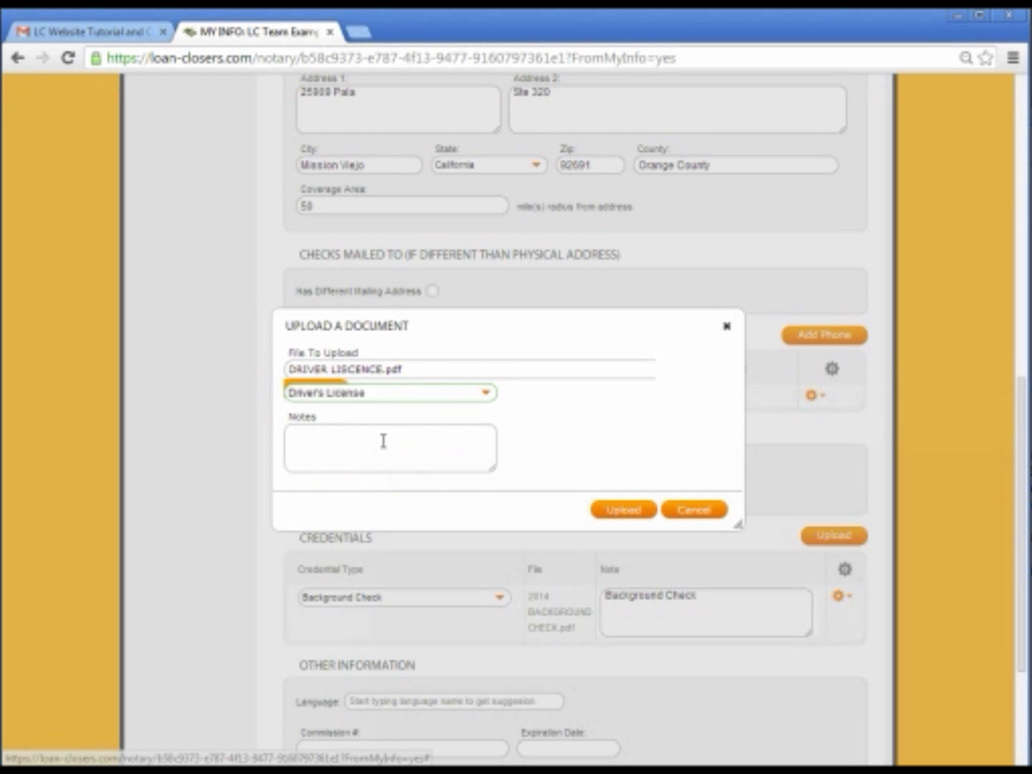
click(388, 441)
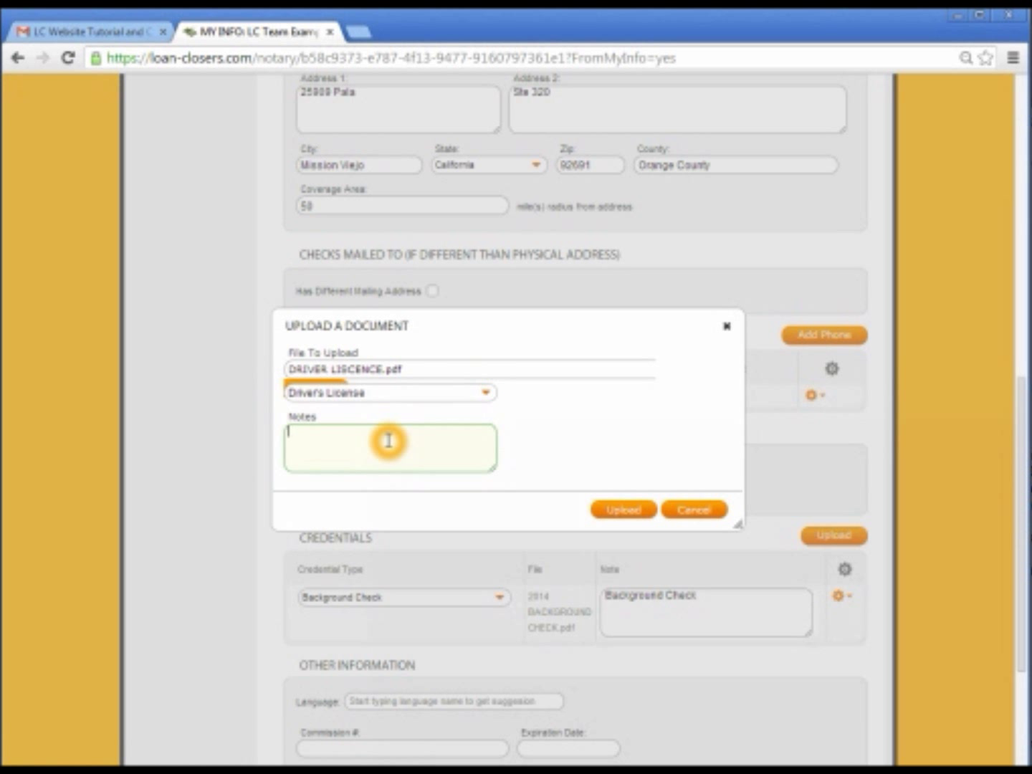
click(622, 510)
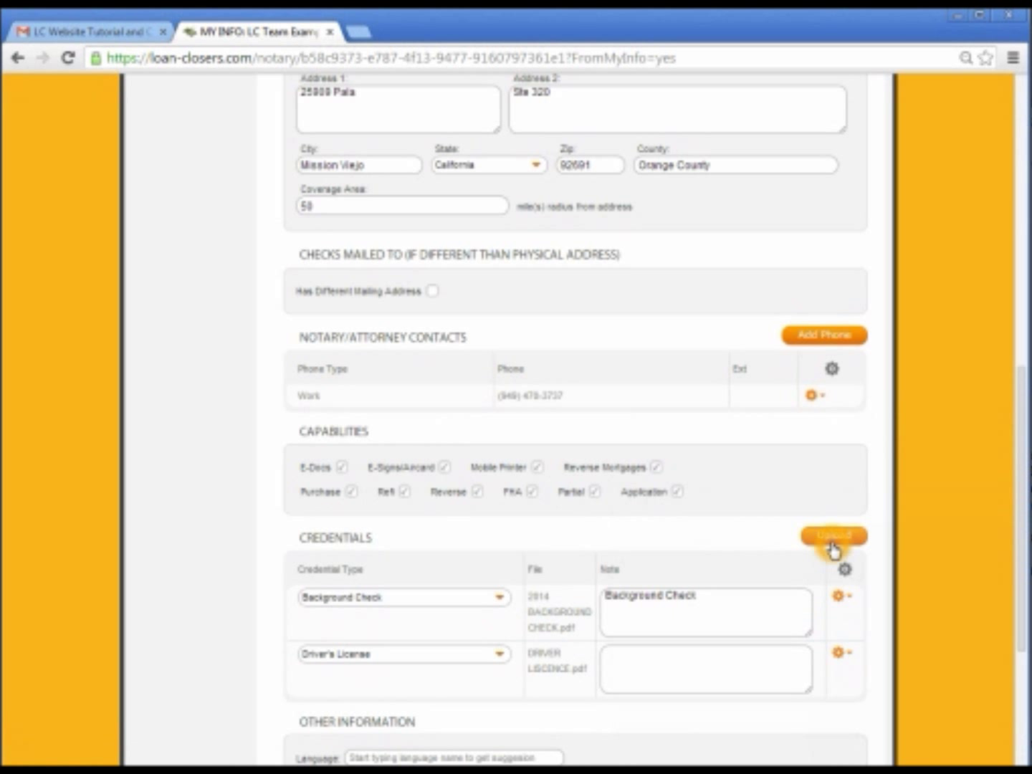
click(833, 538)
click(428, 369)
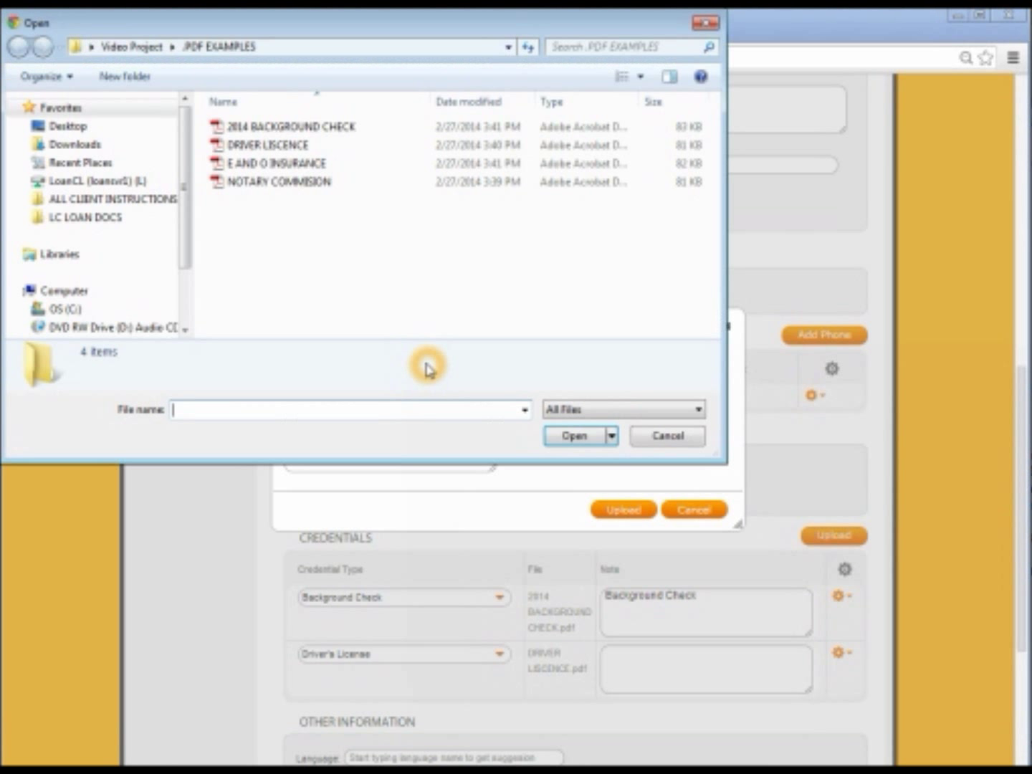
Upload E AND O INSURANCE.pdf with document type E&O Insurance
click(305, 164)
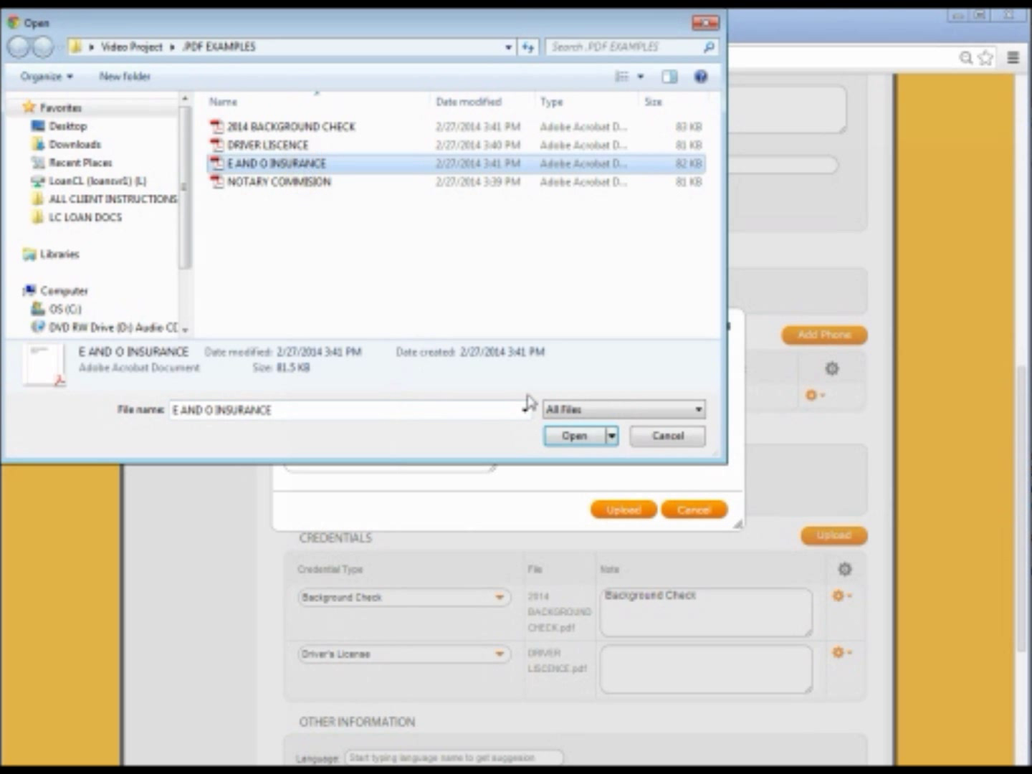
click(576, 435)
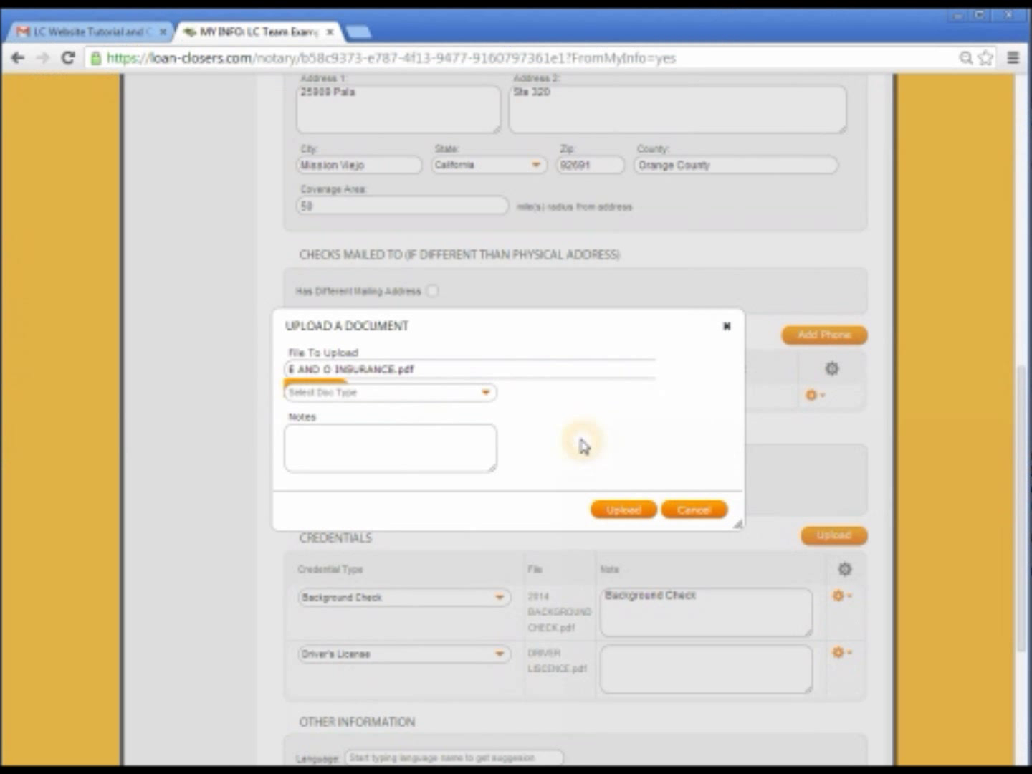
click(393, 395)
click(334, 443)
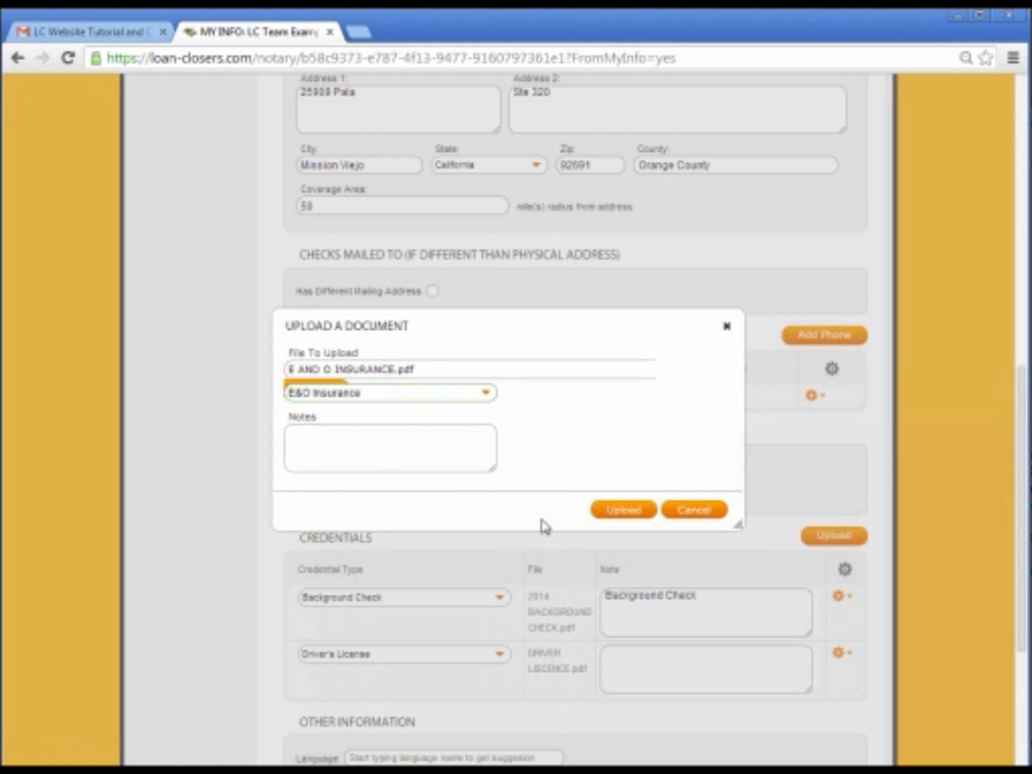
click(632, 511)
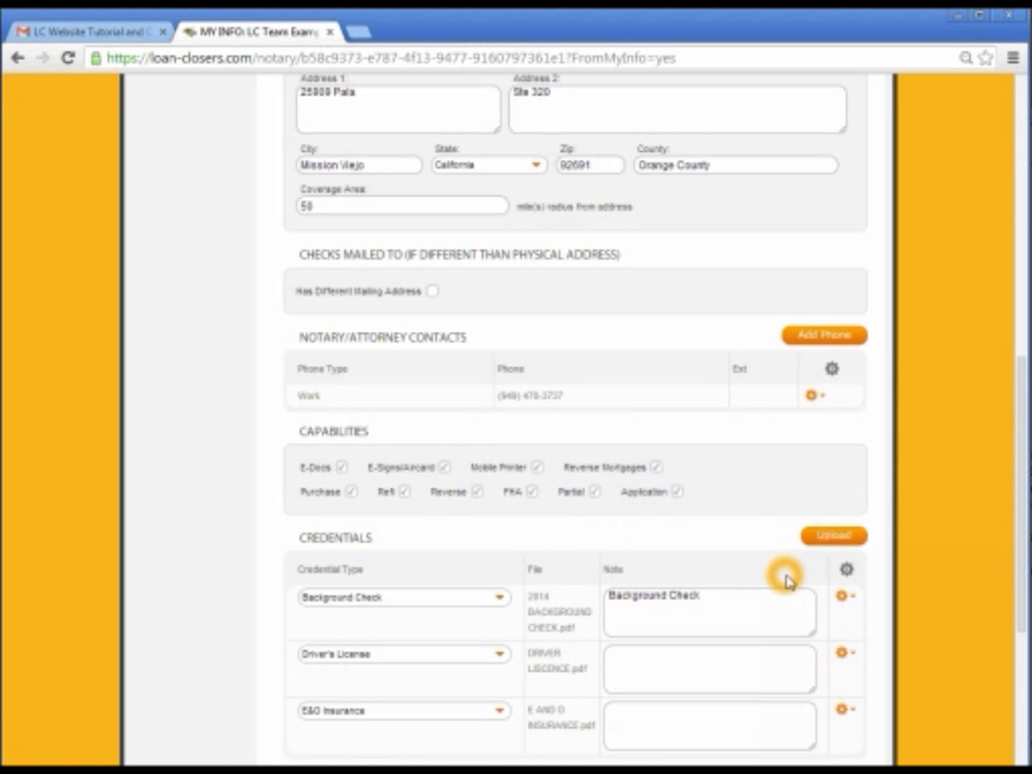
Upload NOTARY COMMISION.pdf as a Notary License credential
click(835, 544)
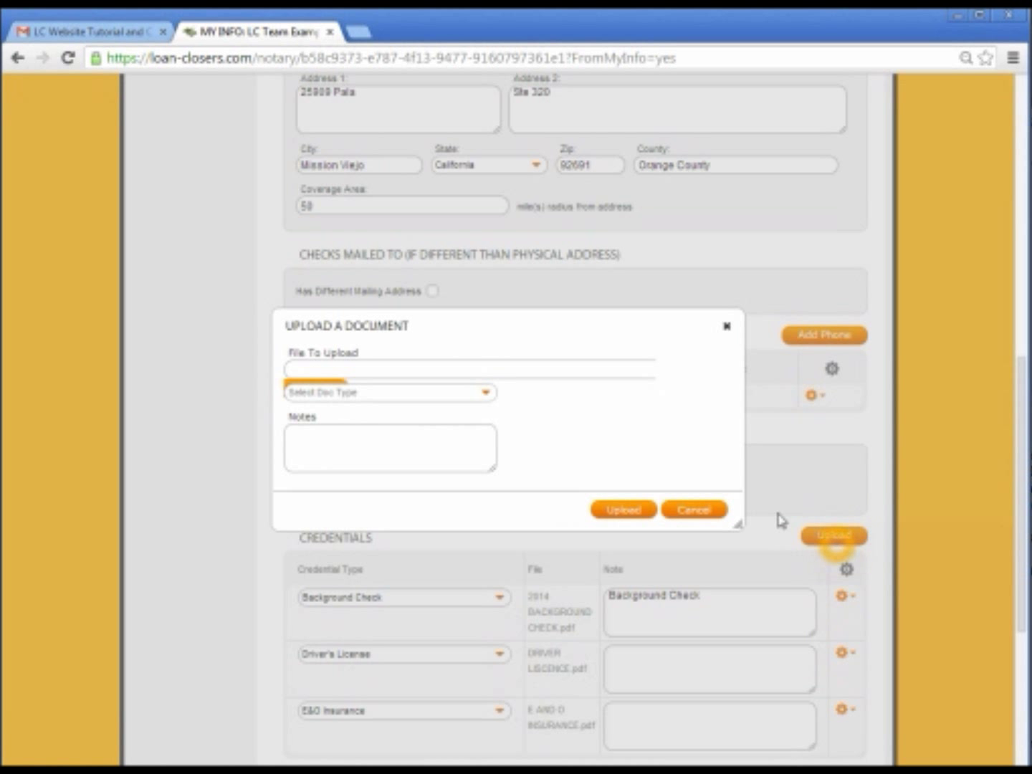
click(324, 369)
click(260, 184)
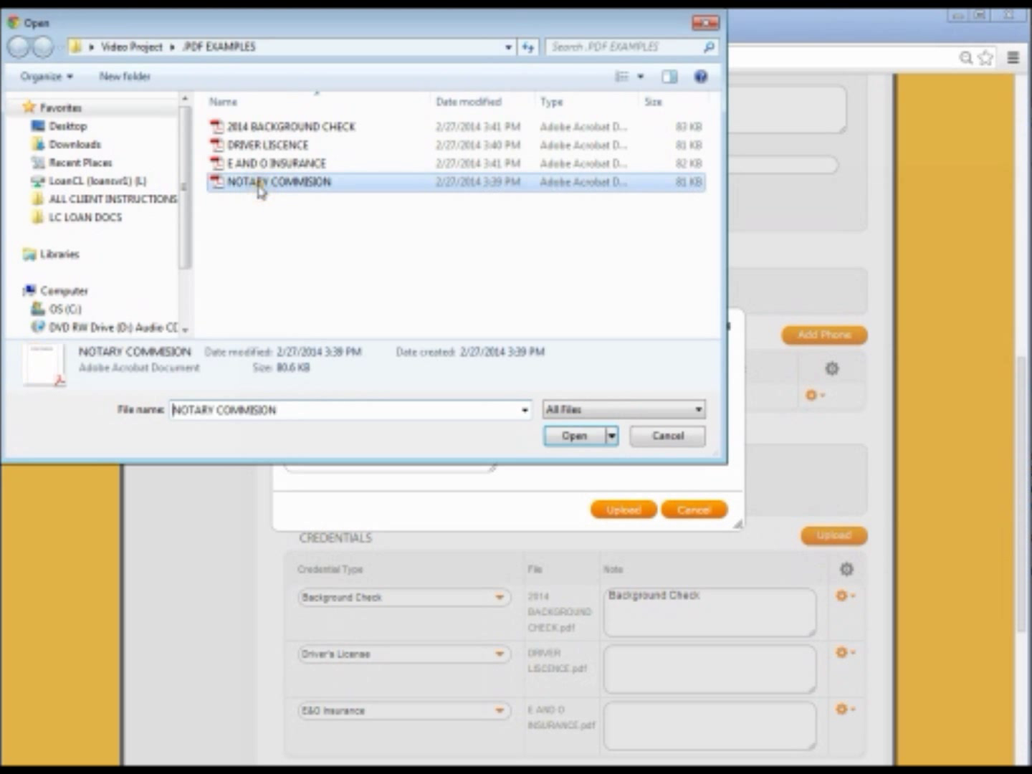
click(566, 437)
click(376, 396)
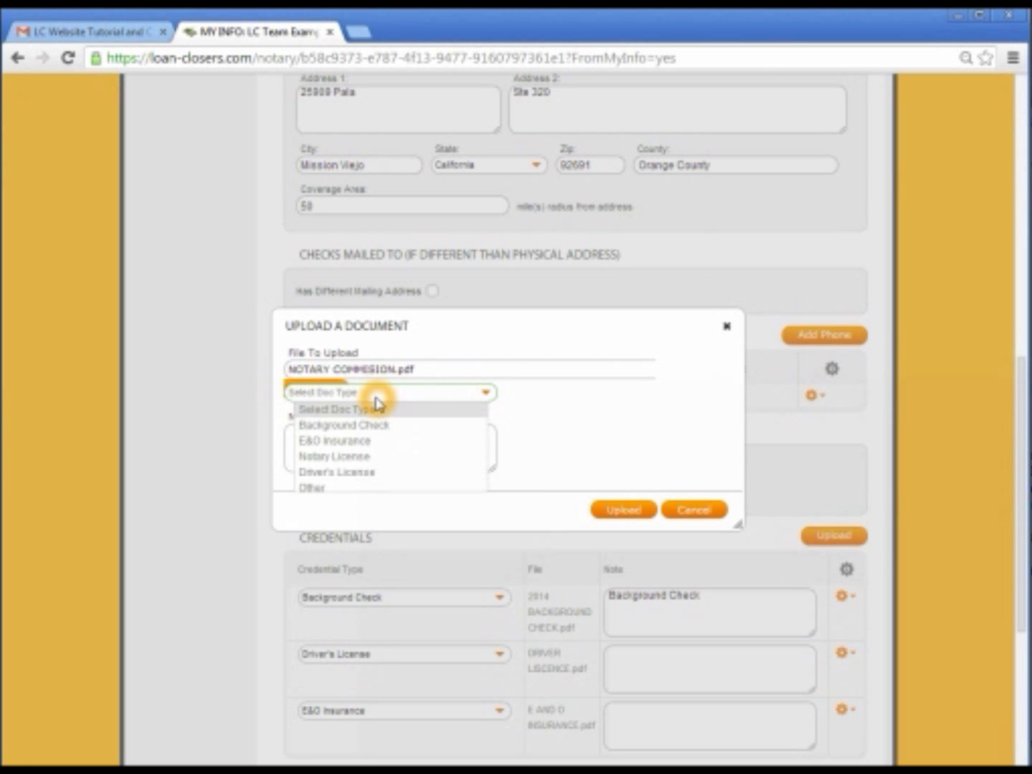
click(356, 457)
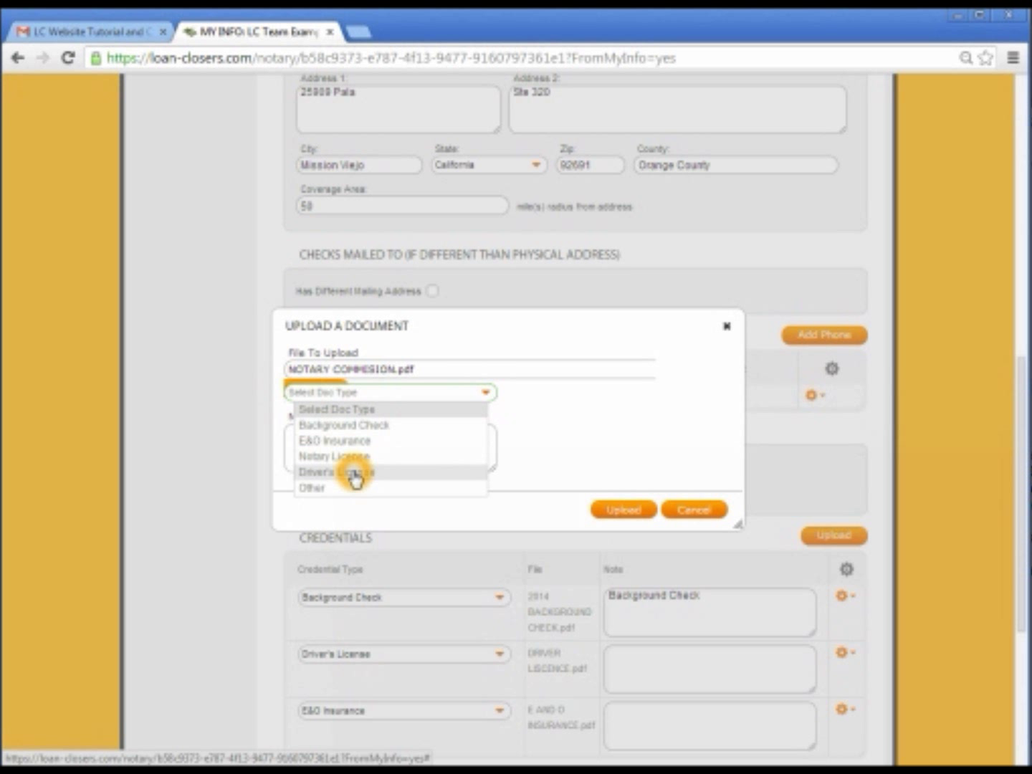
click(347, 456)
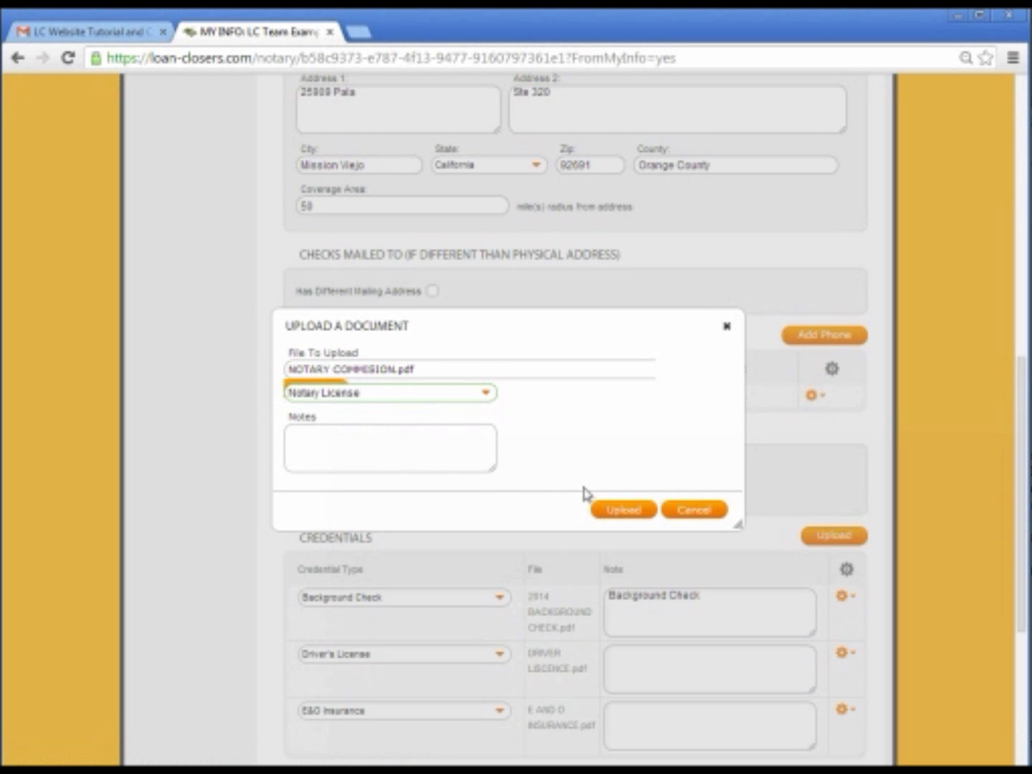
click(643, 510)
click(243, 543)
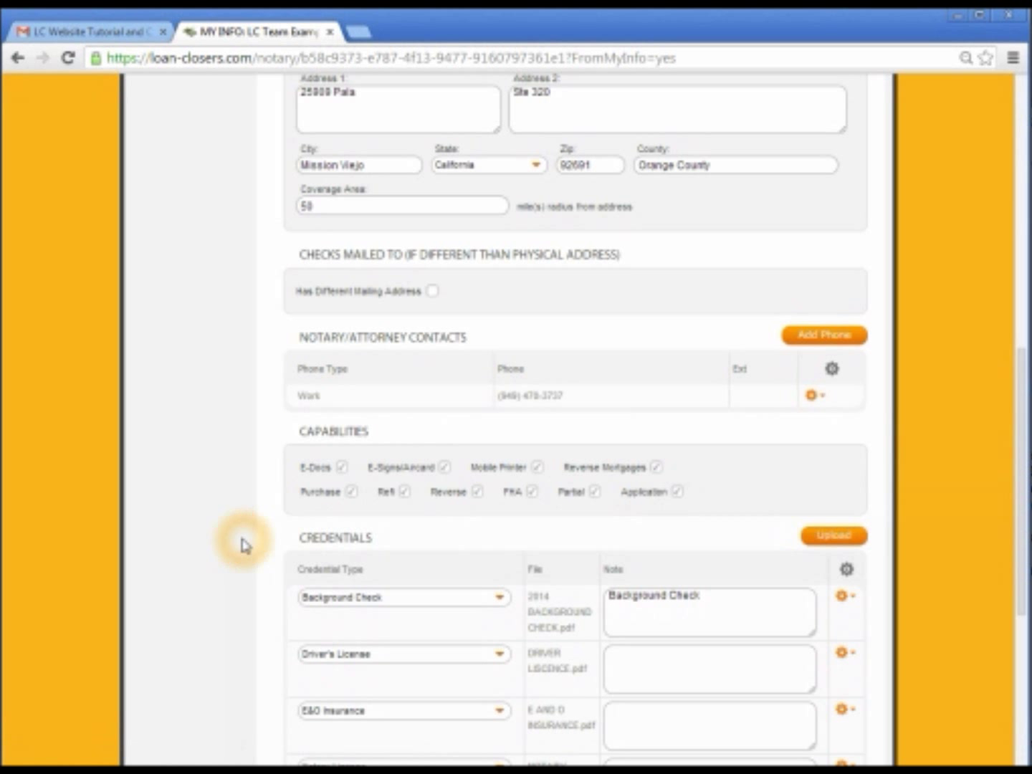
scroll(242, 543, down, 1)
Scroll through the edit form to check the four credentials and the empty Other Information fields
scroll(242, 543, down, 1)
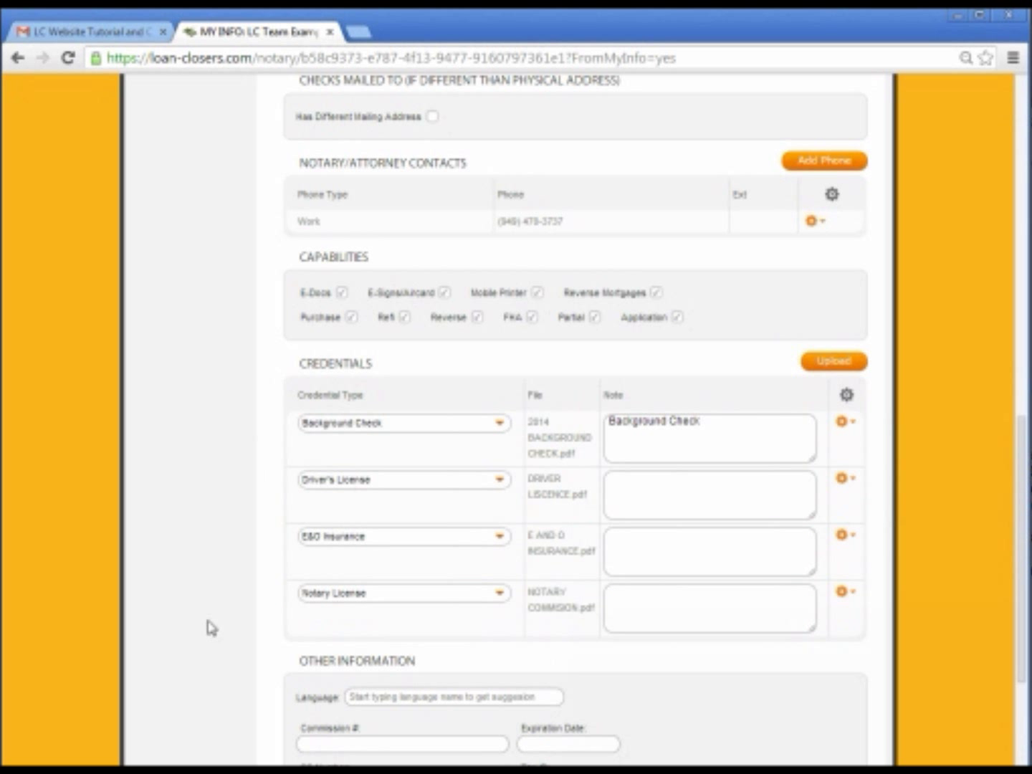
scroll(240, 564, up, 7)
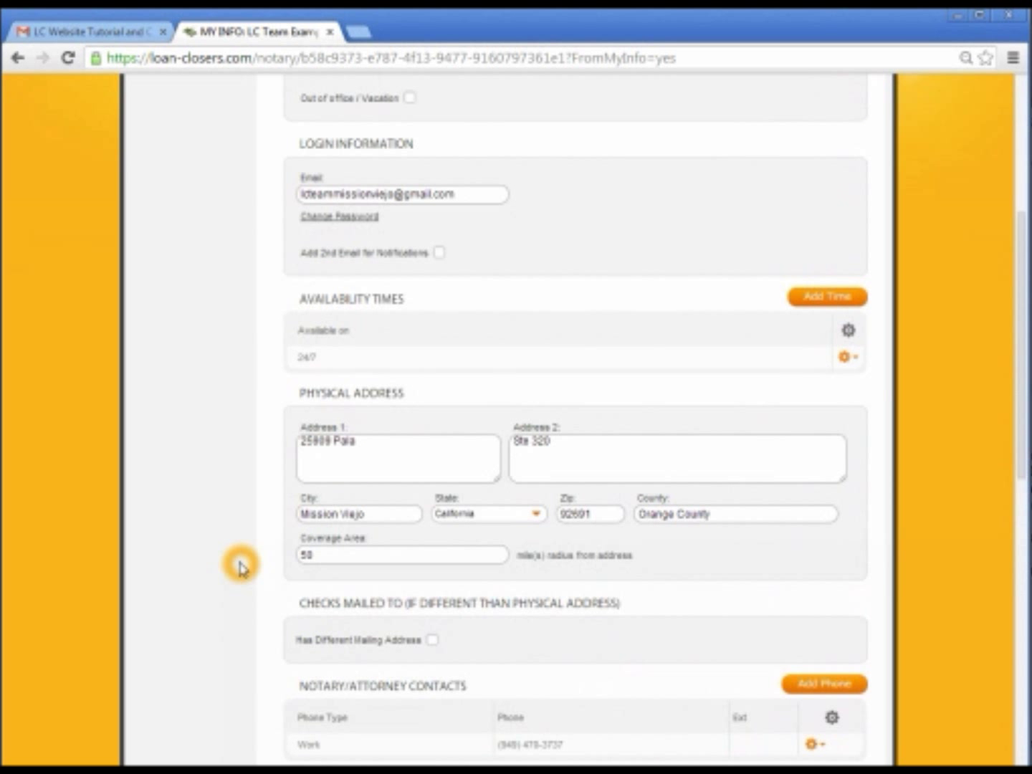
scroll(239, 567, up, 2)
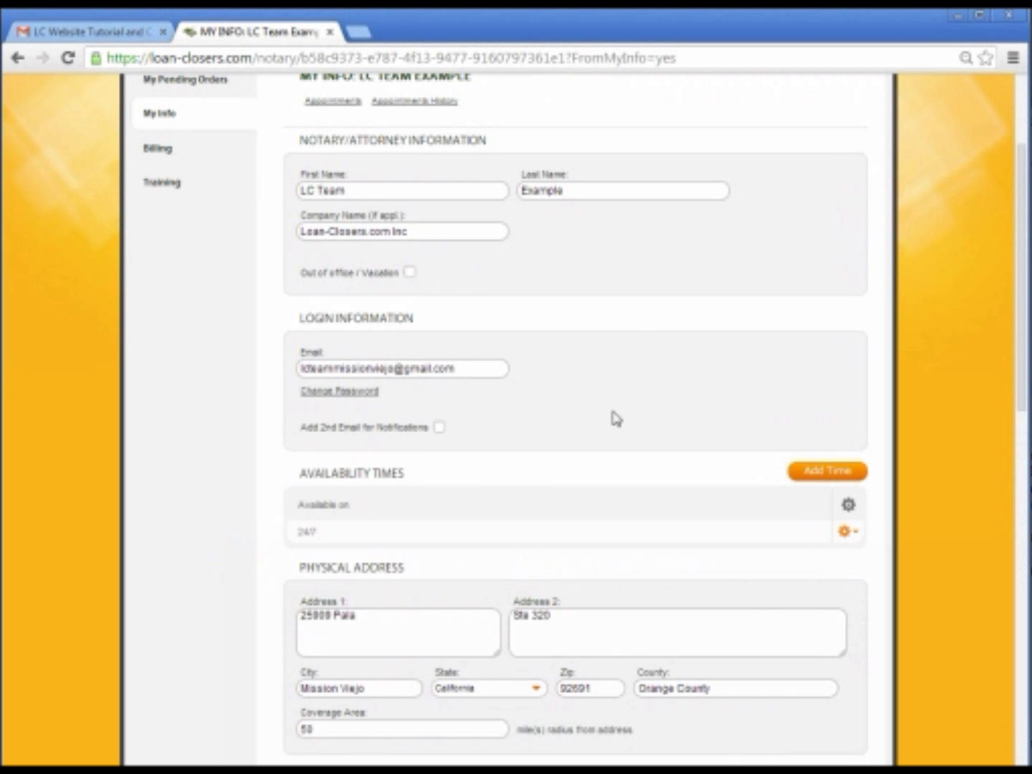
scroll(216, 558, down, 1)
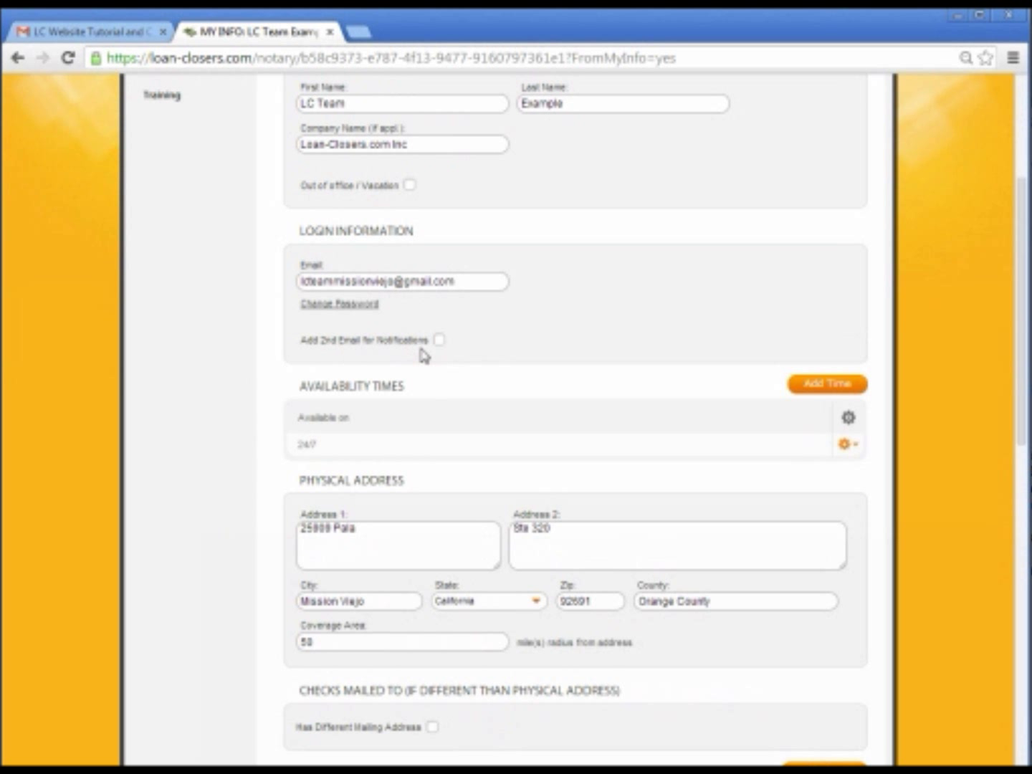
scroll(231, 484, down, 2)
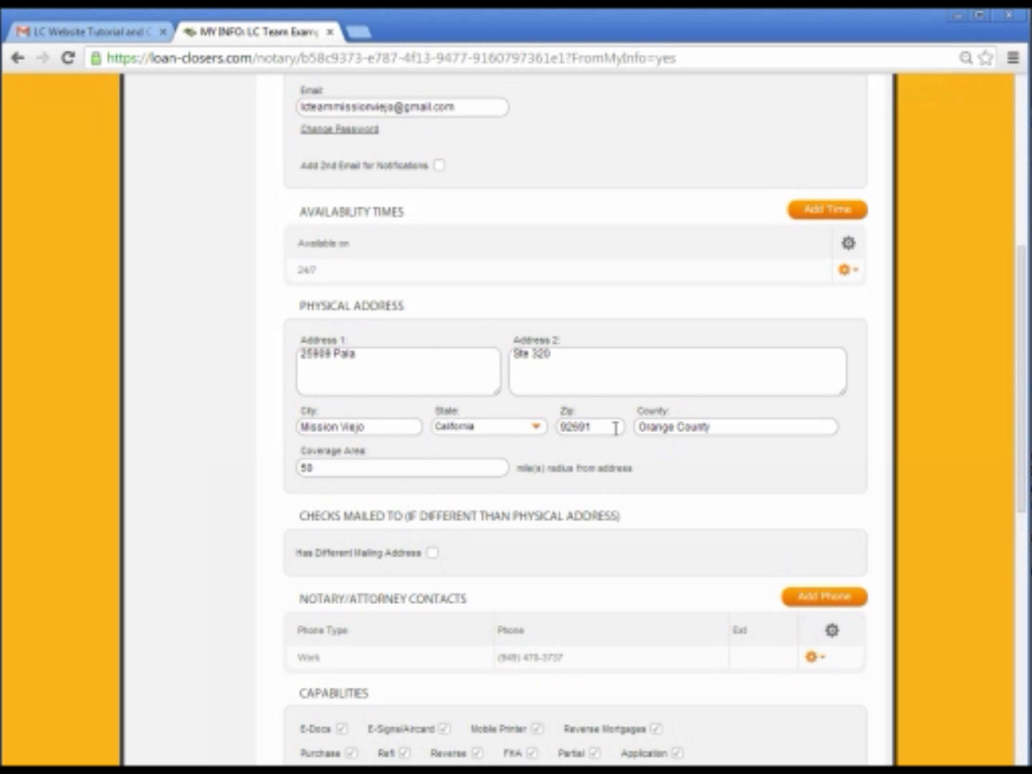
scroll(209, 542, down, 1)
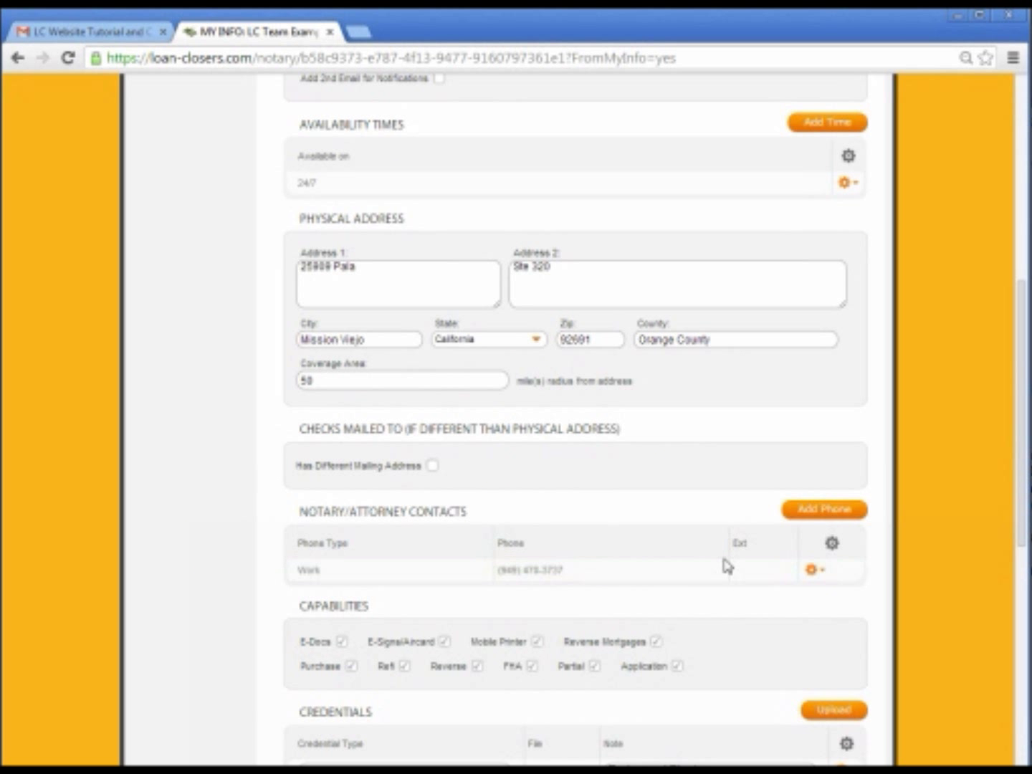
scroll(225, 566, down, 2)
click(217, 550)
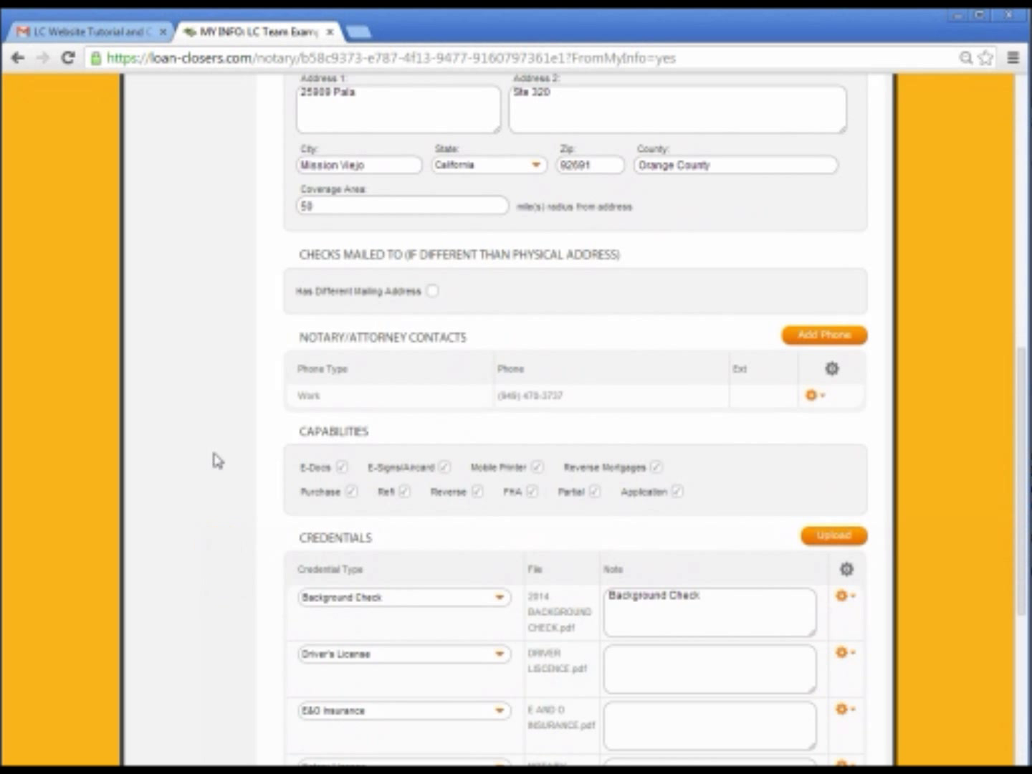
click(215, 457)
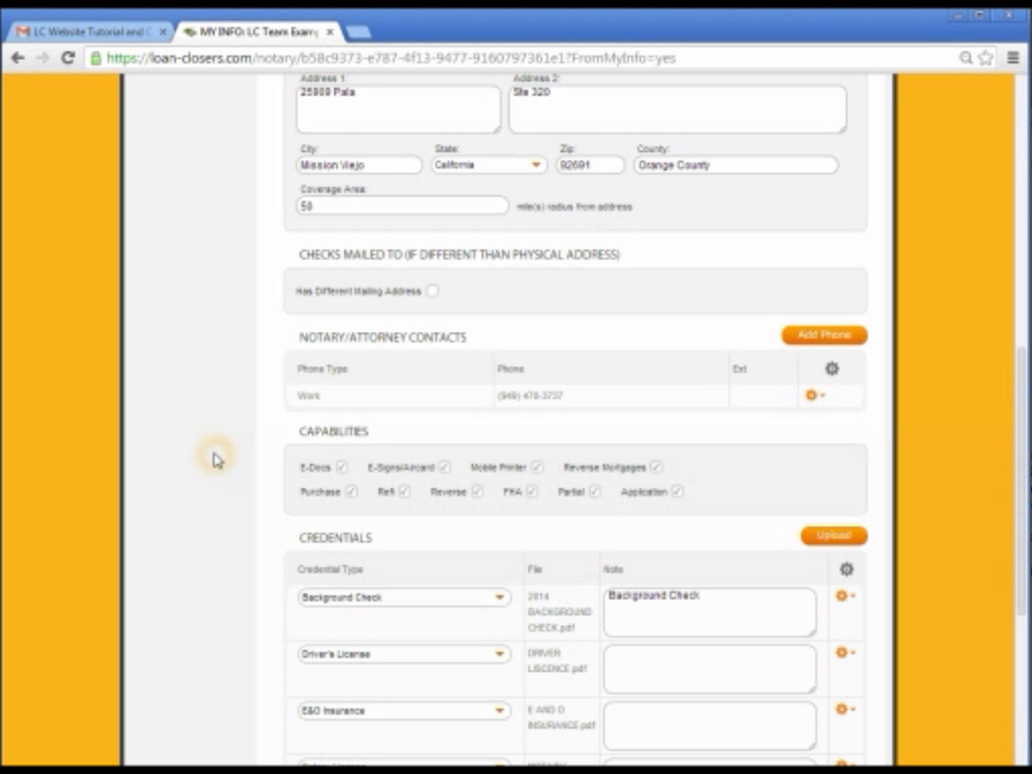
scroll(216, 470, down, 5)
click(226, 536)
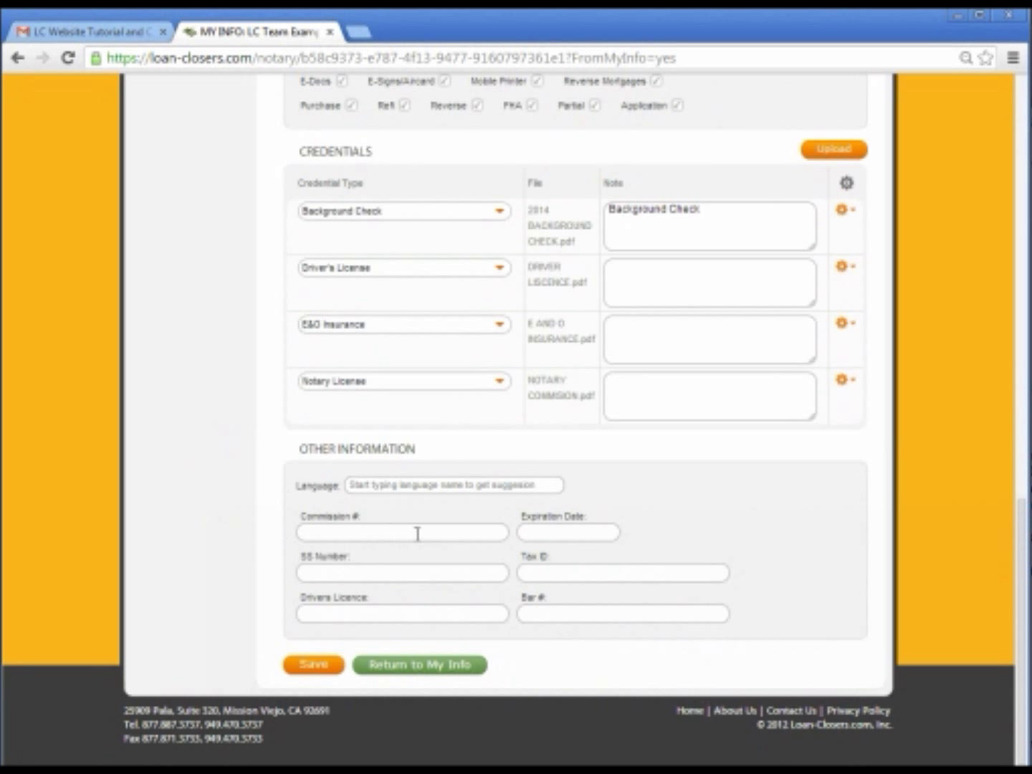
Enter the commission number and set the Expiration Date to 07/16/2015
click(471, 536)
click(413, 534)
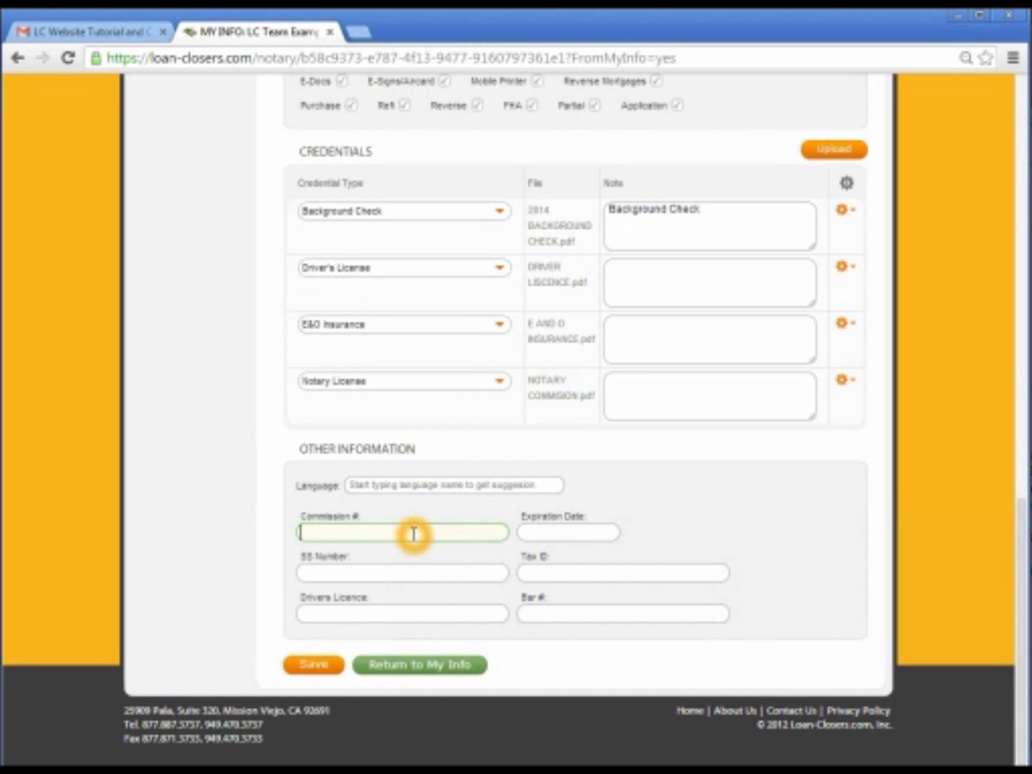
click(552, 533)
click(683, 559)
click(683, 558)
click(683, 558)
click(683, 558)
click(683, 558)
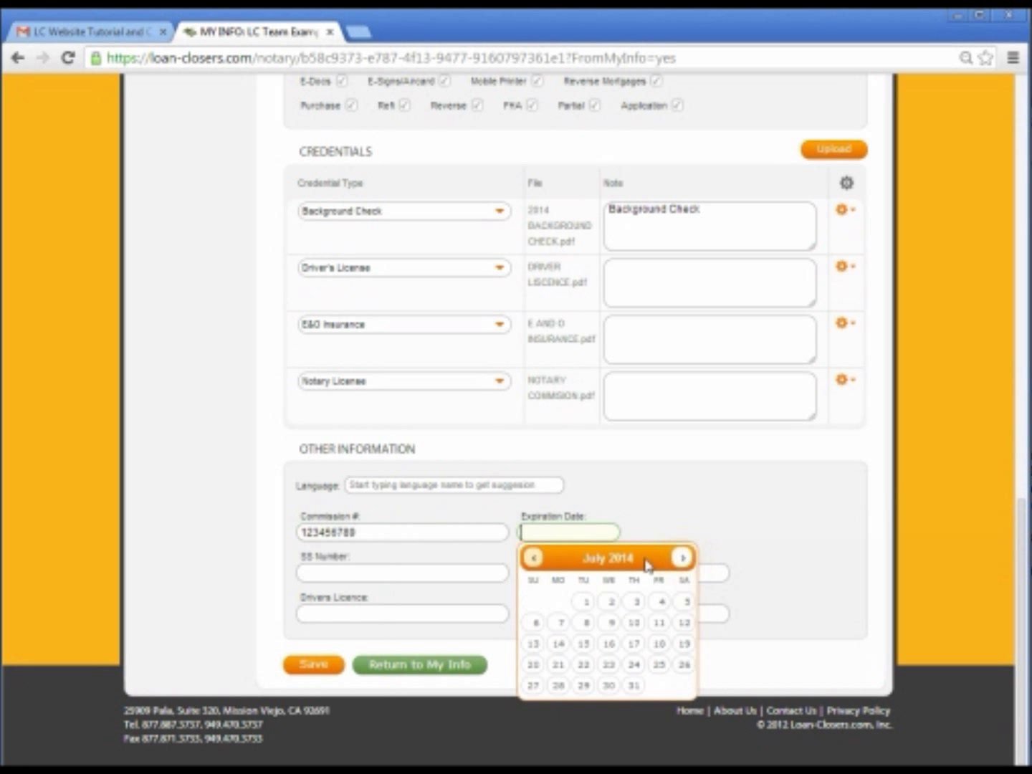
click(495, 528)
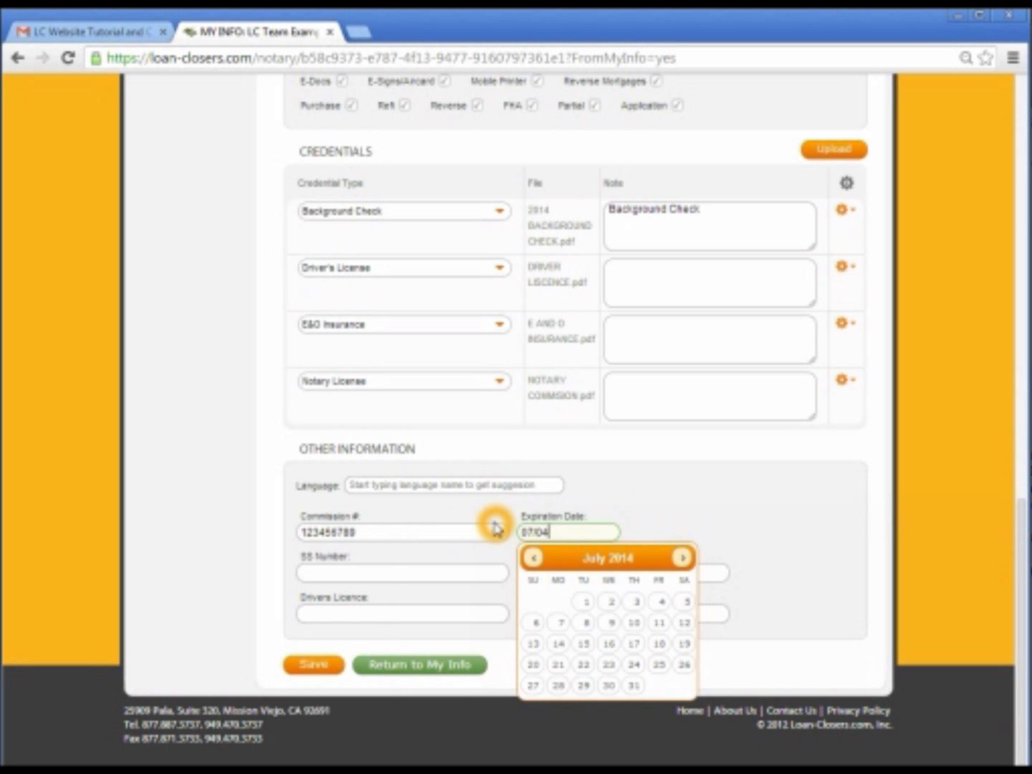
text(07/04/2015)
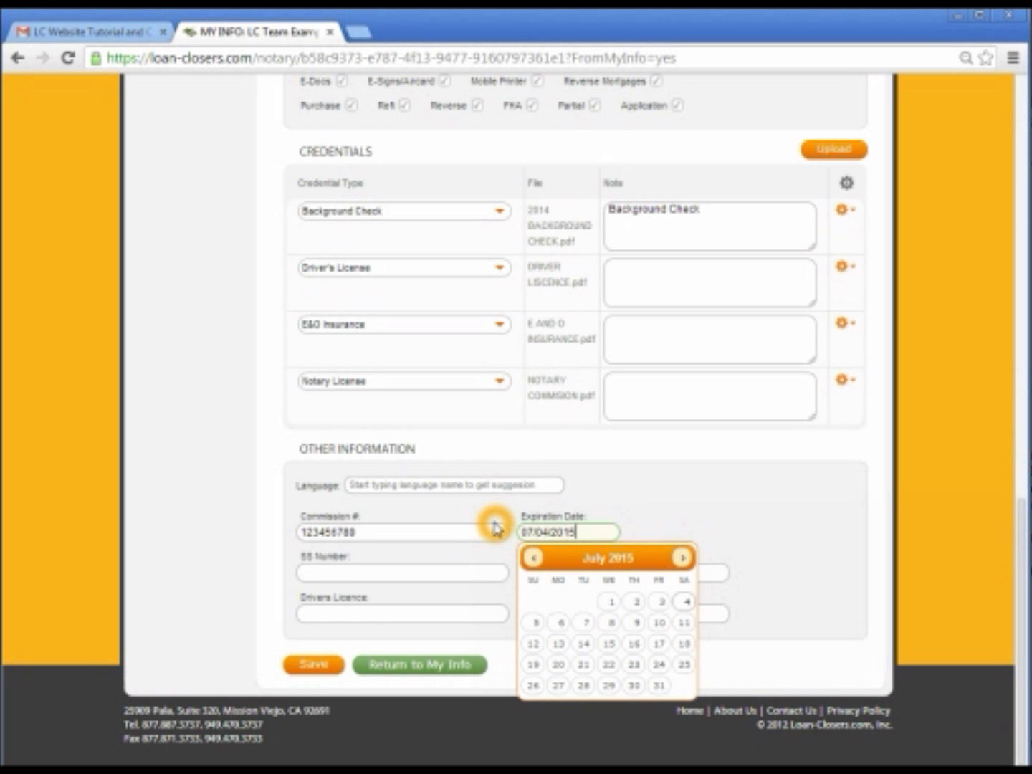
click(634, 644)
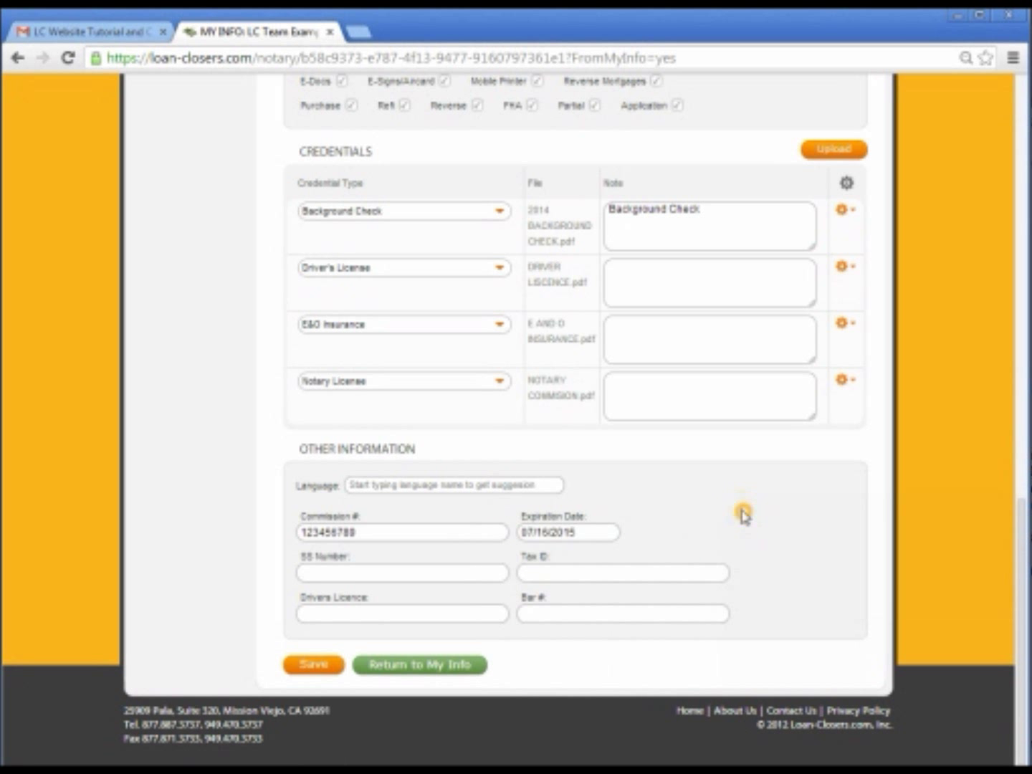
Recheck the expiration date in the calendar and save the My Info form
click(301, 665)
click(620, 534)
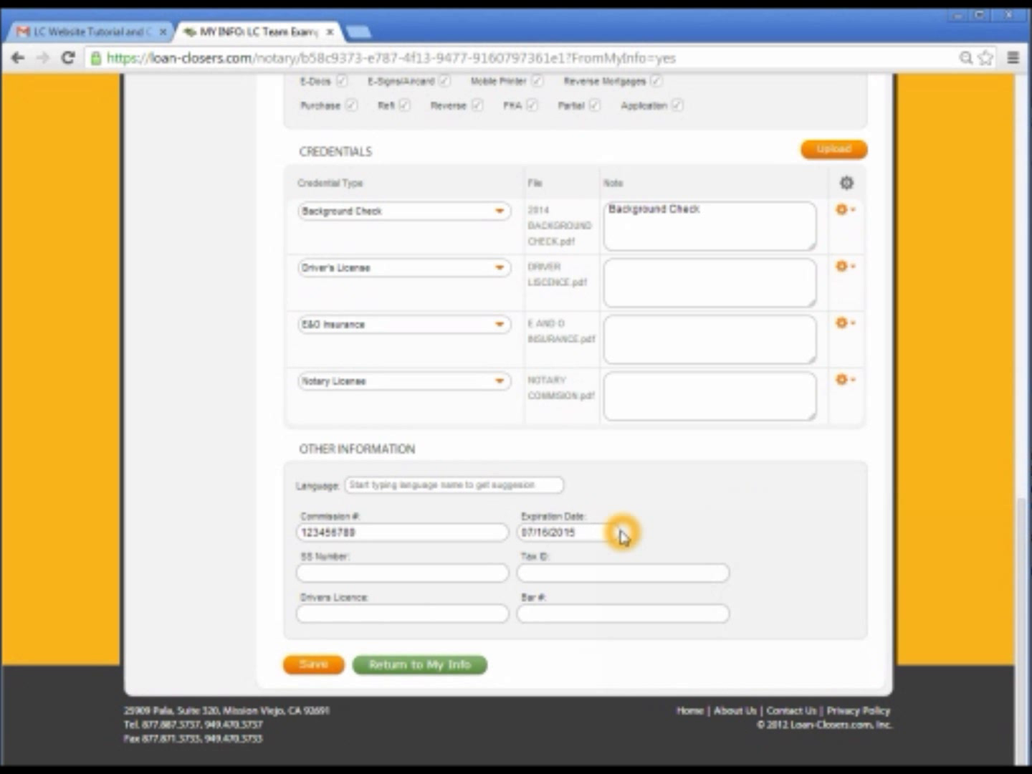
click(612, 560)
click(313, 666)
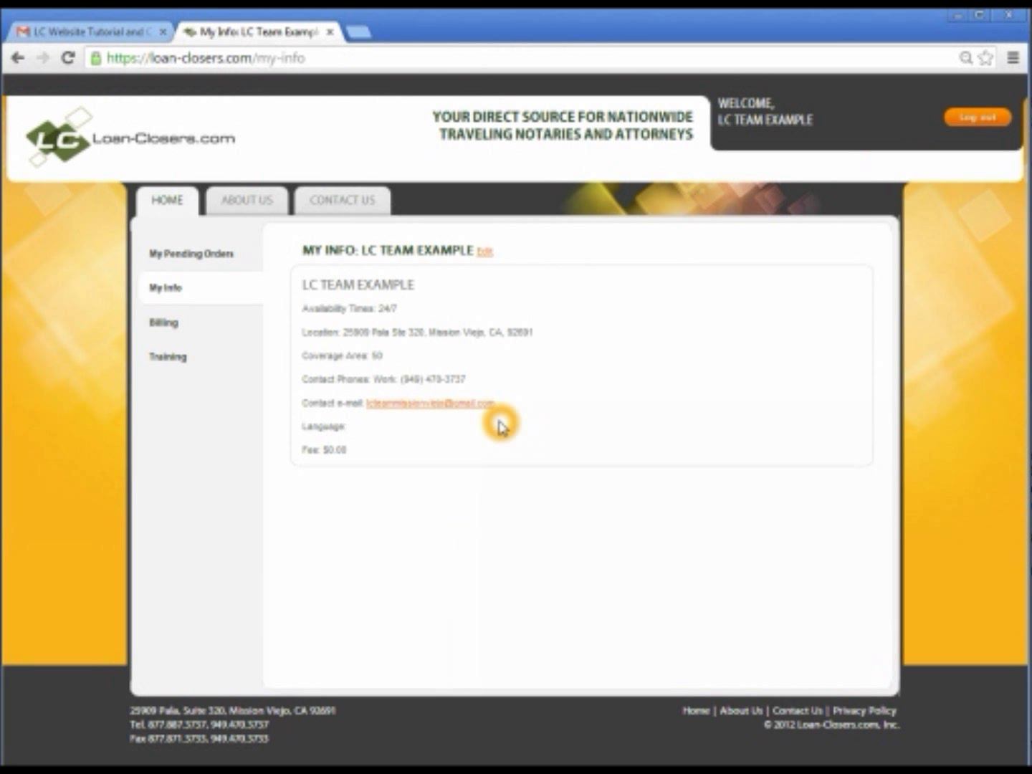
Reopen My Info in edit mode, verify the credentials, commission number and 07/16/2015 date, then save again
click(487, 259)
scroll(215, 566, down, 1)
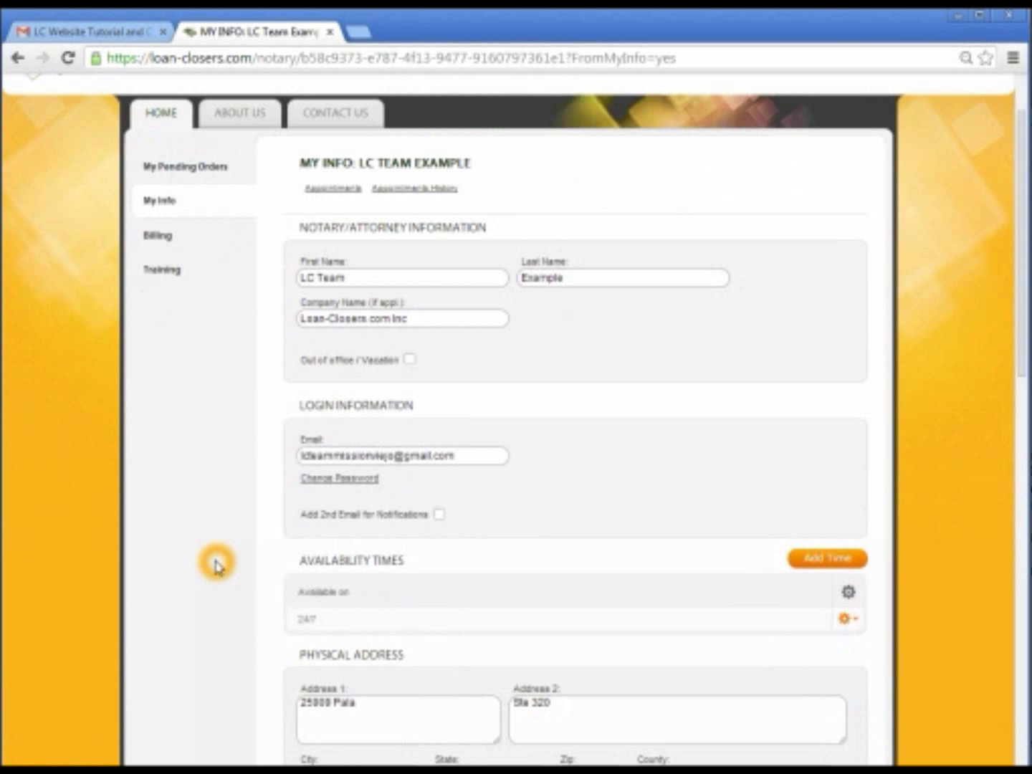
scroll(215, 567, down, 10)
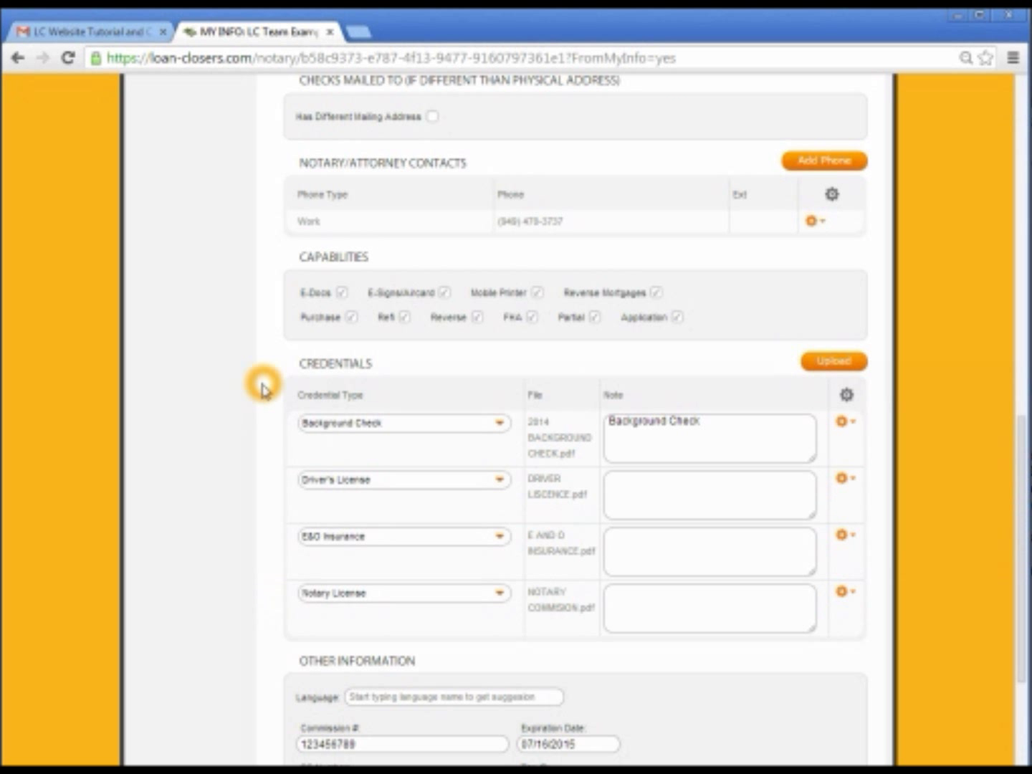
scroll(286, 563, down, 3)
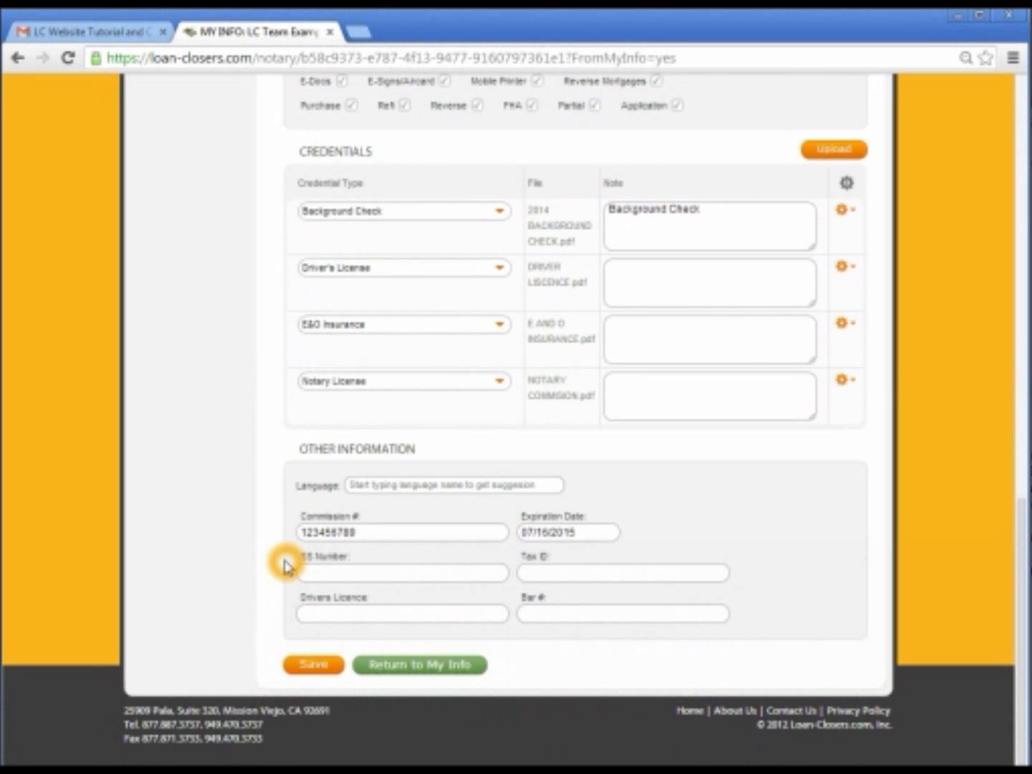
click(320, 665)
Save the My Info form with the four credentials, commission number and 07/16/2015 expiration date
click(345, 545)
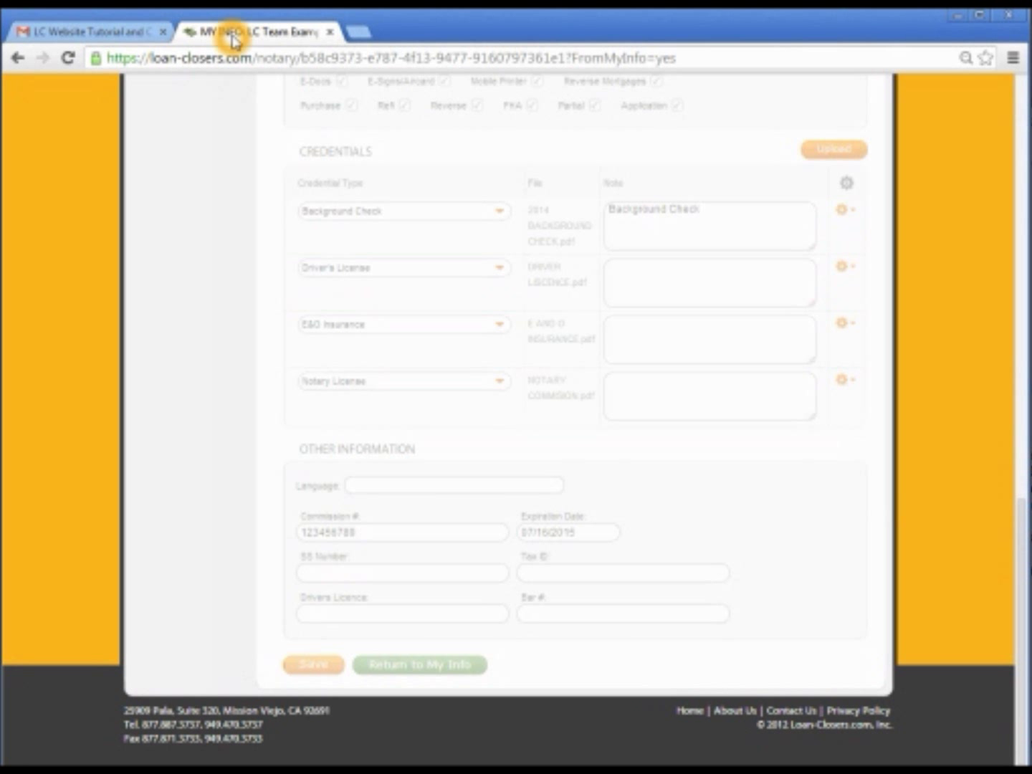
click(283, 563)
scroll(283, 562, up, 10)
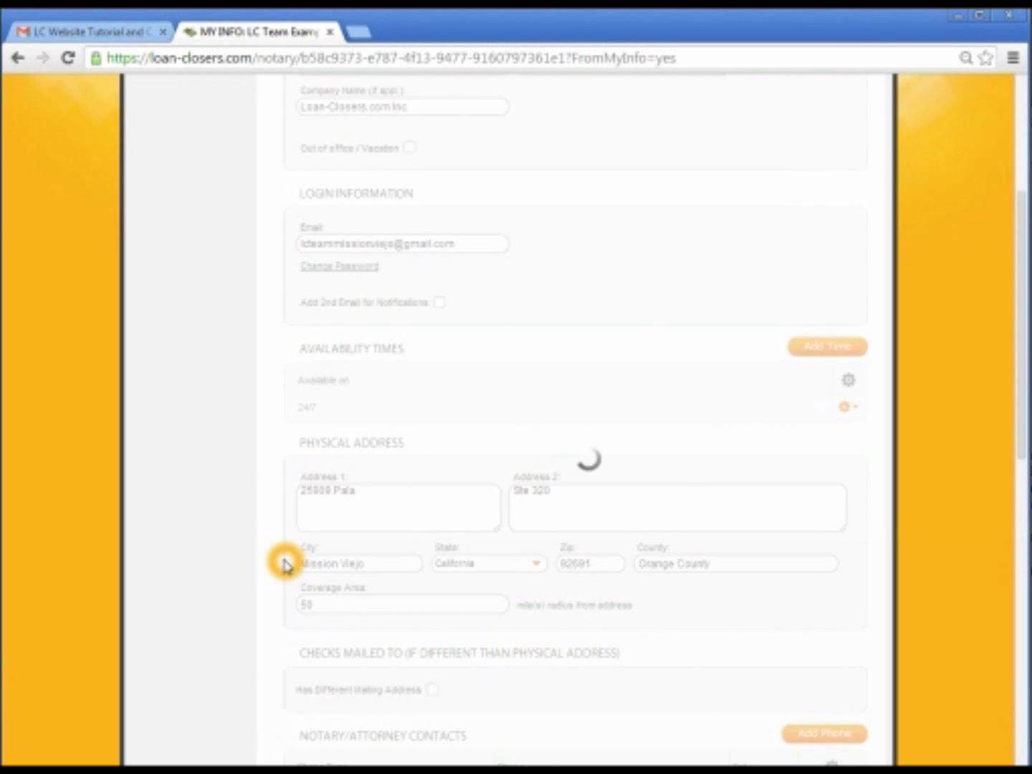
click(821, 490)
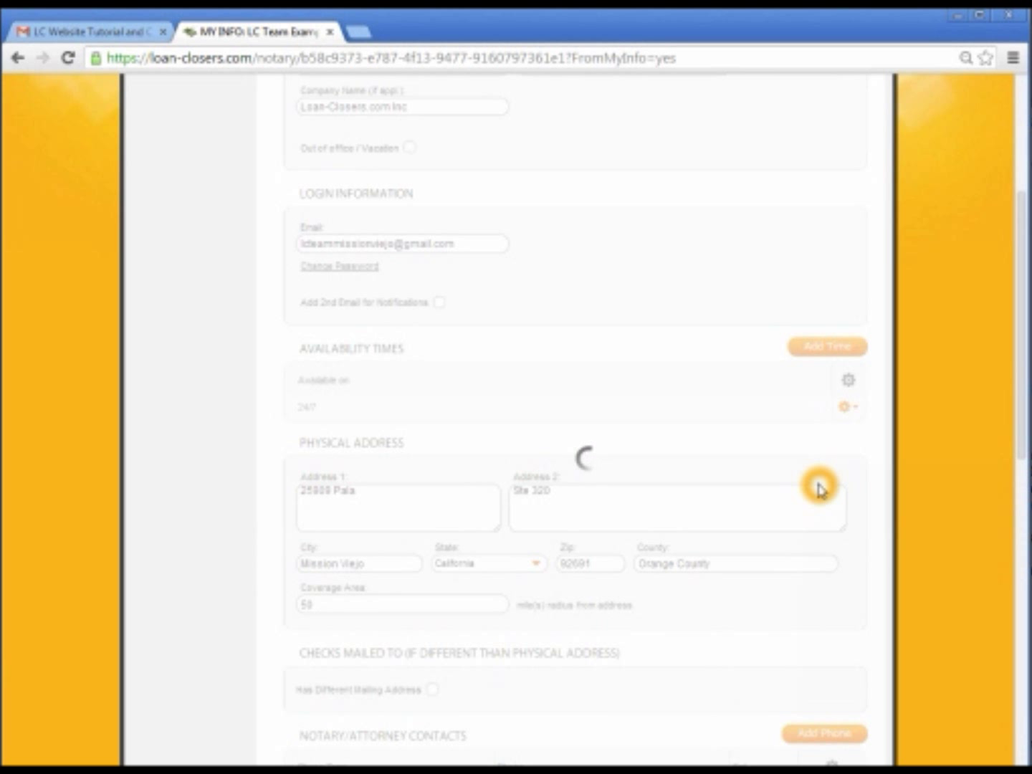